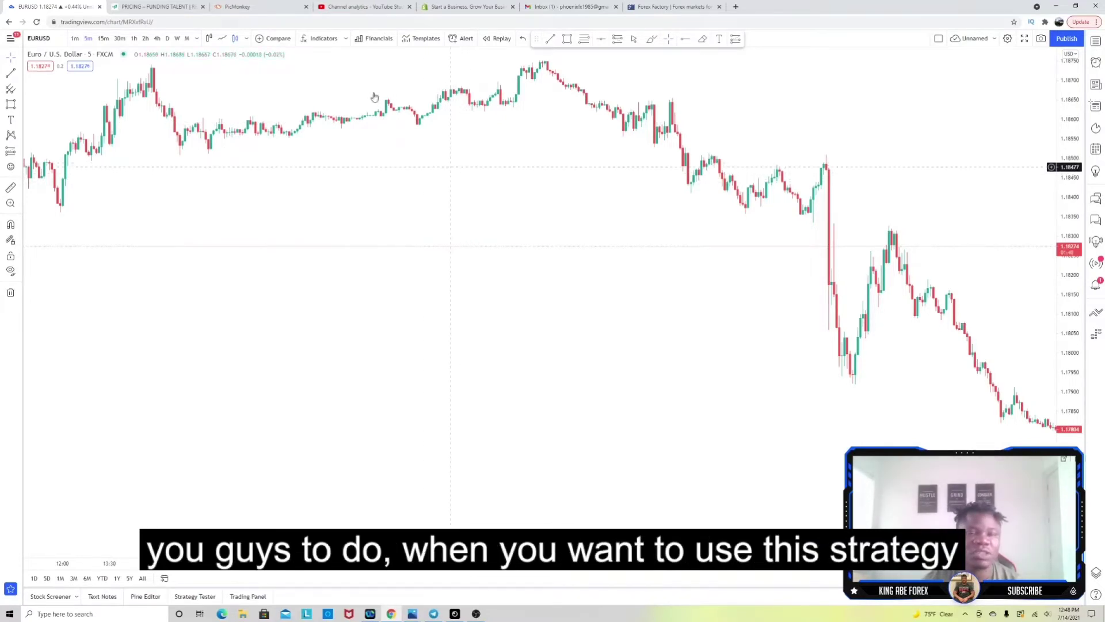
Step: Open the library of indicators and strategies for the EURUSD chart
click(324, 38)
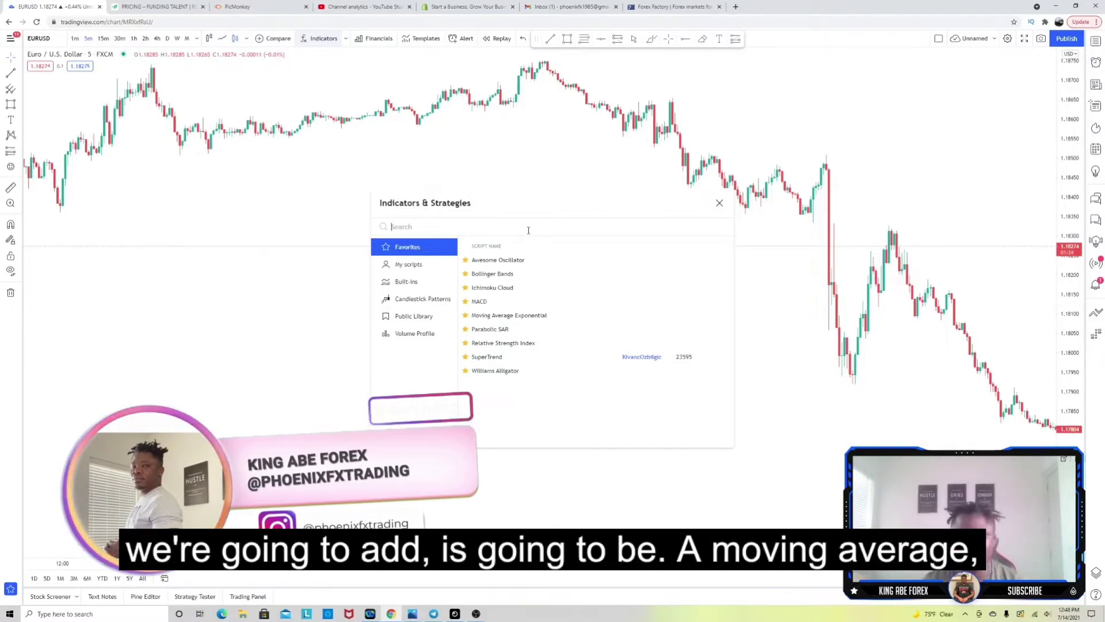
text(moving)
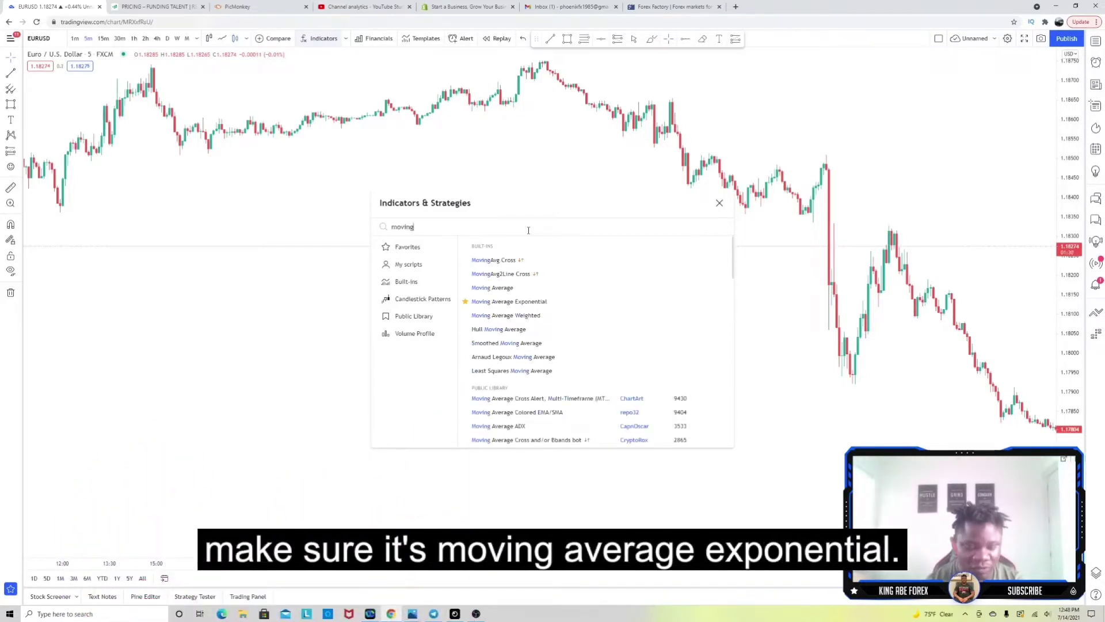
text( exp)
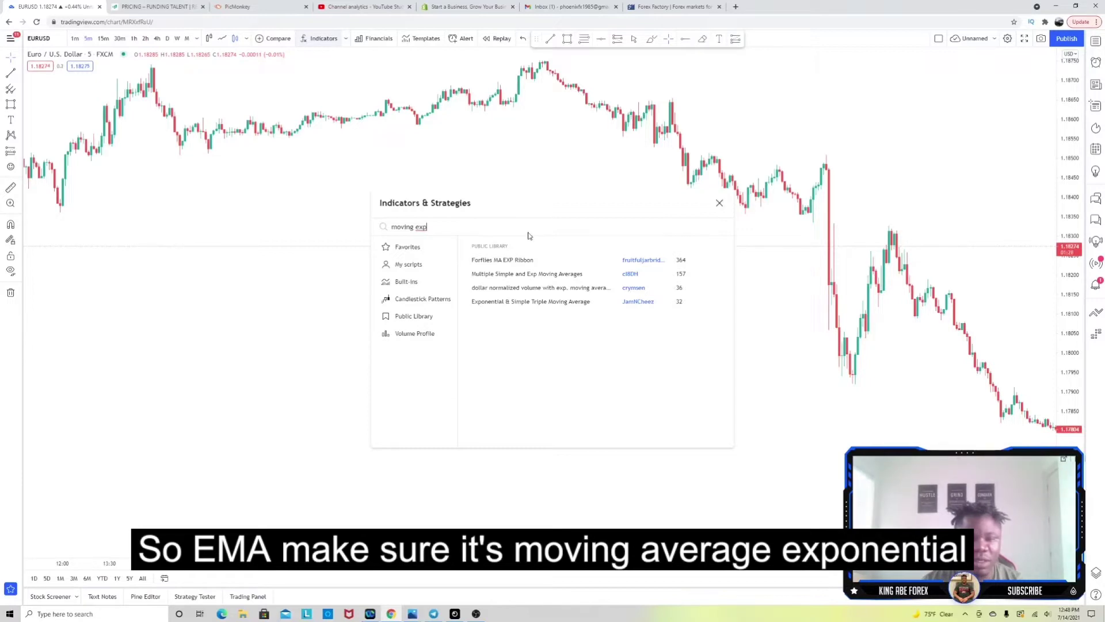
text(o)
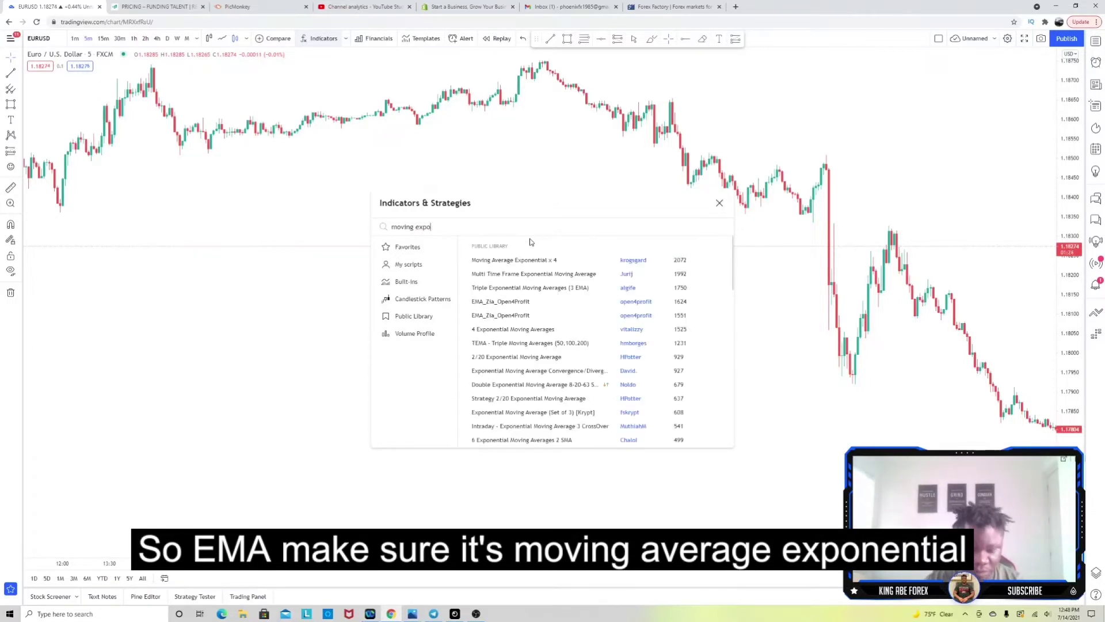
text(ne)
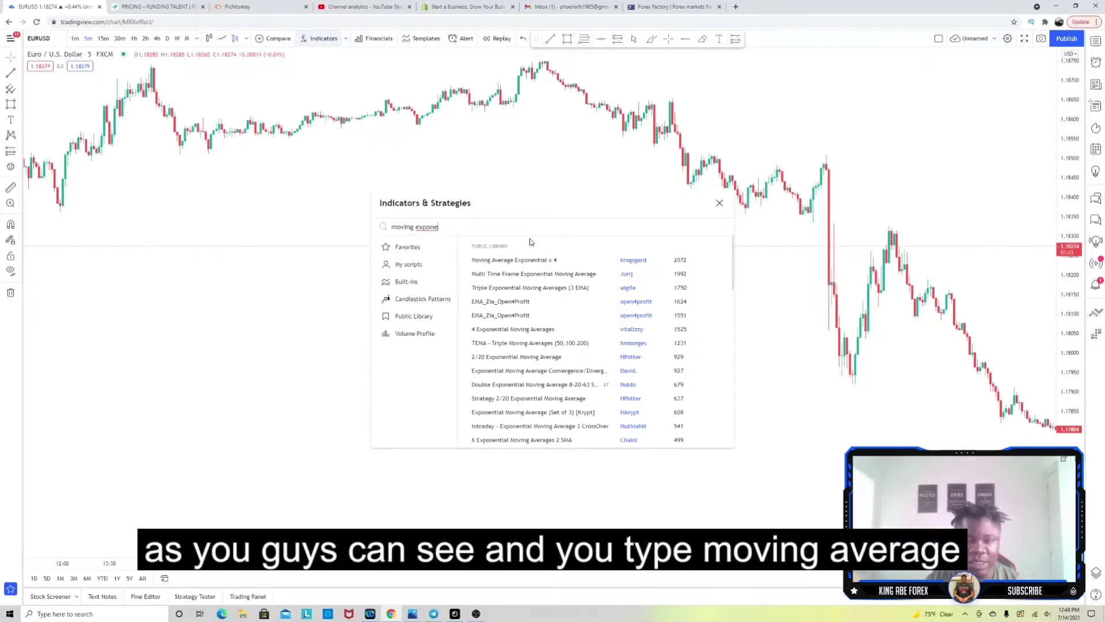
key(BackSpace)
key(BackSpace)
key(BackSpace)
key(BackSpace)
key(BackSpace)
key(BackSpace)
key(BackSpace)
key(BackSpace)
key(BackSpace)
key(BackSpace)
key(BackSpace)
key(BackSpace)
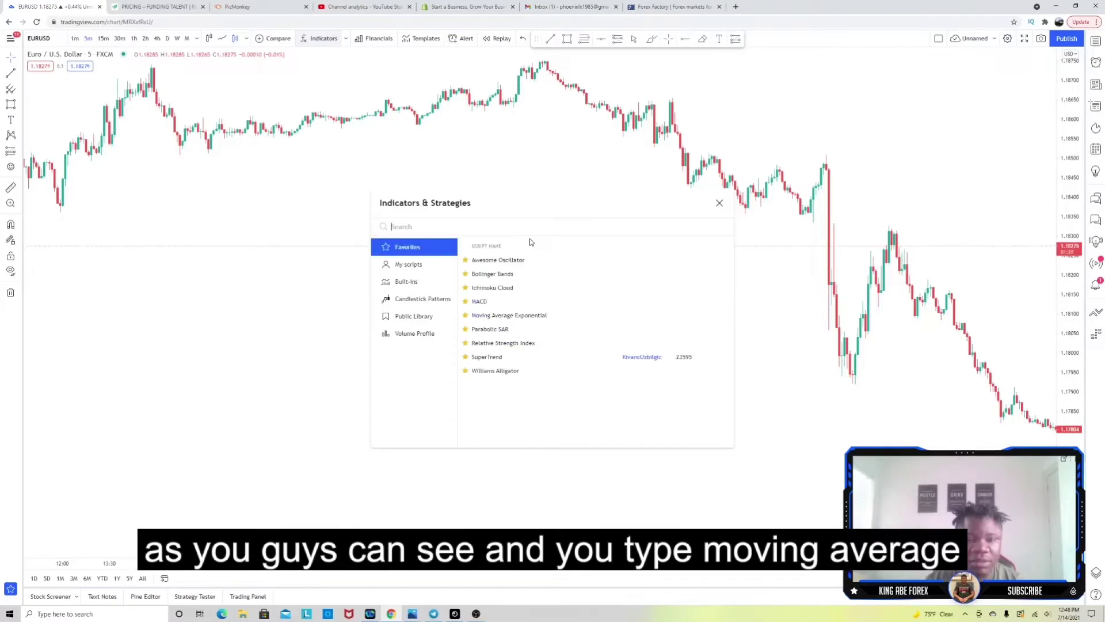
Step: Search the indicators for "moving avera" and add Moving Average Exponential to the chart twice
text(mo)
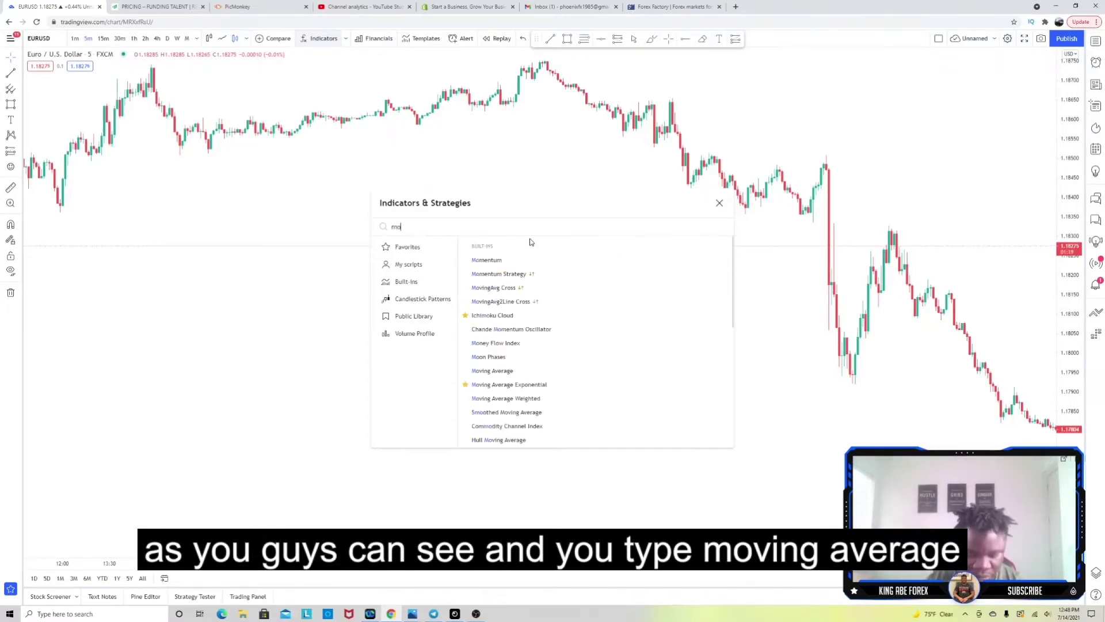
text(ving av)
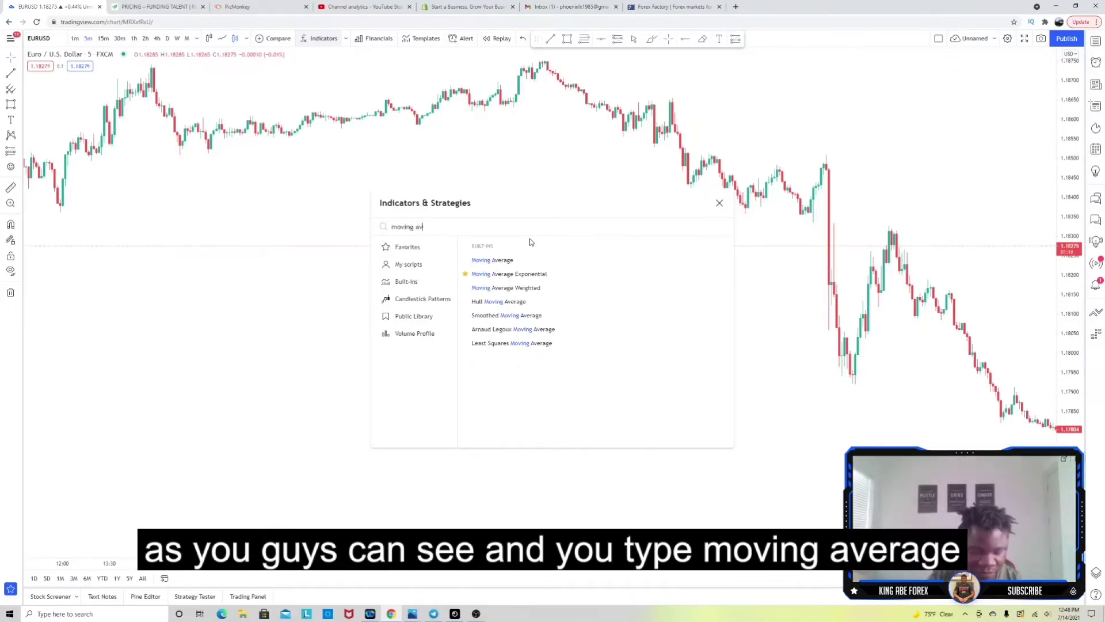
text(era)
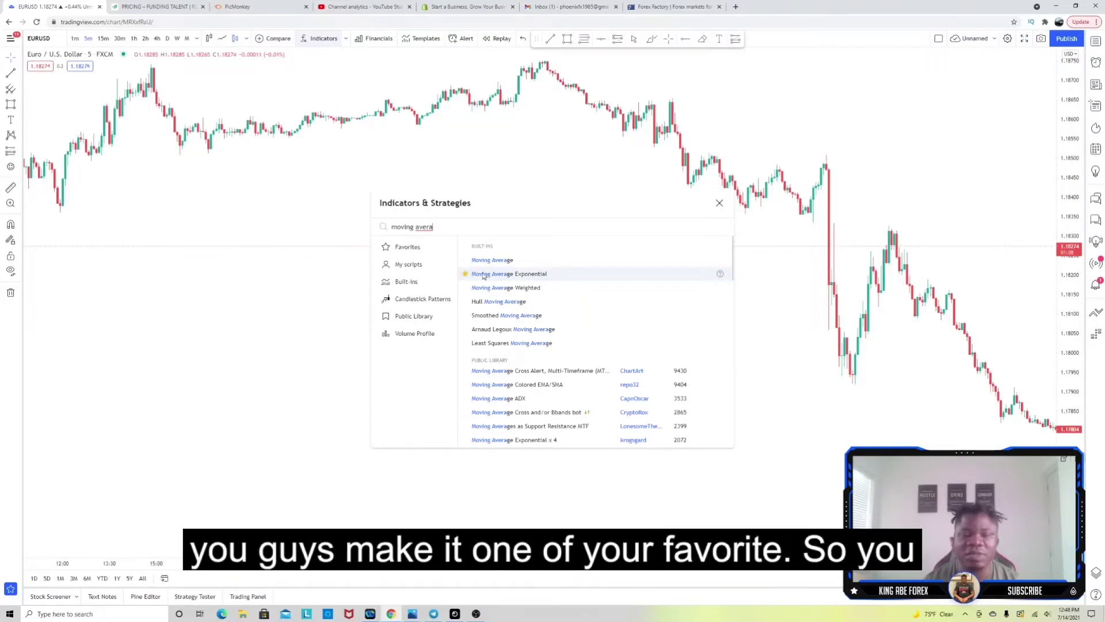
click(503, 275)
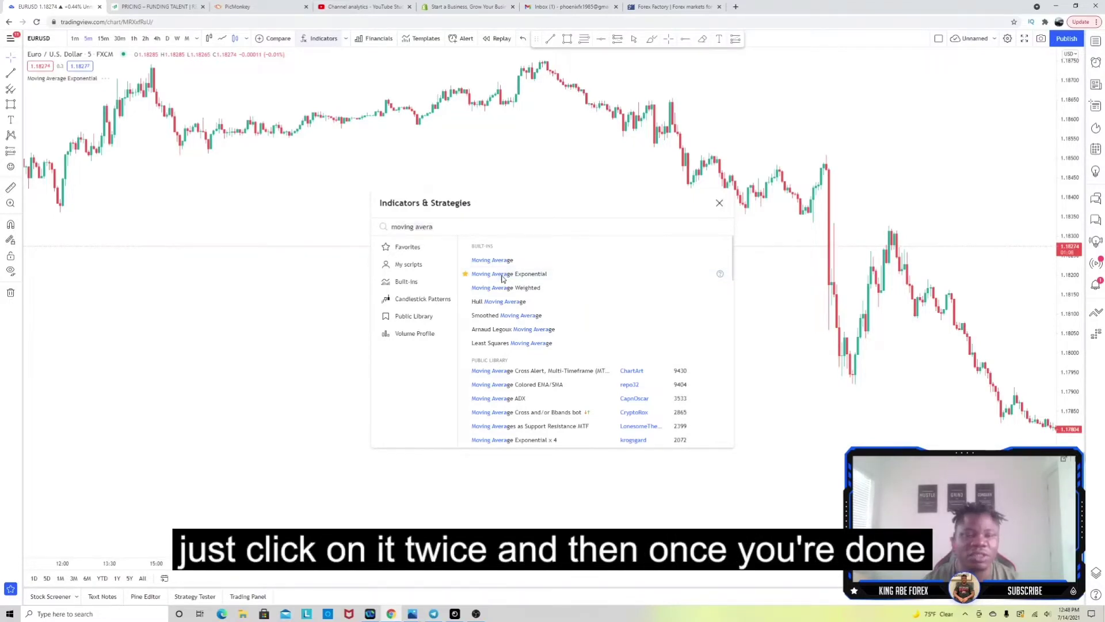
click(503, 275)
click(720, 204)
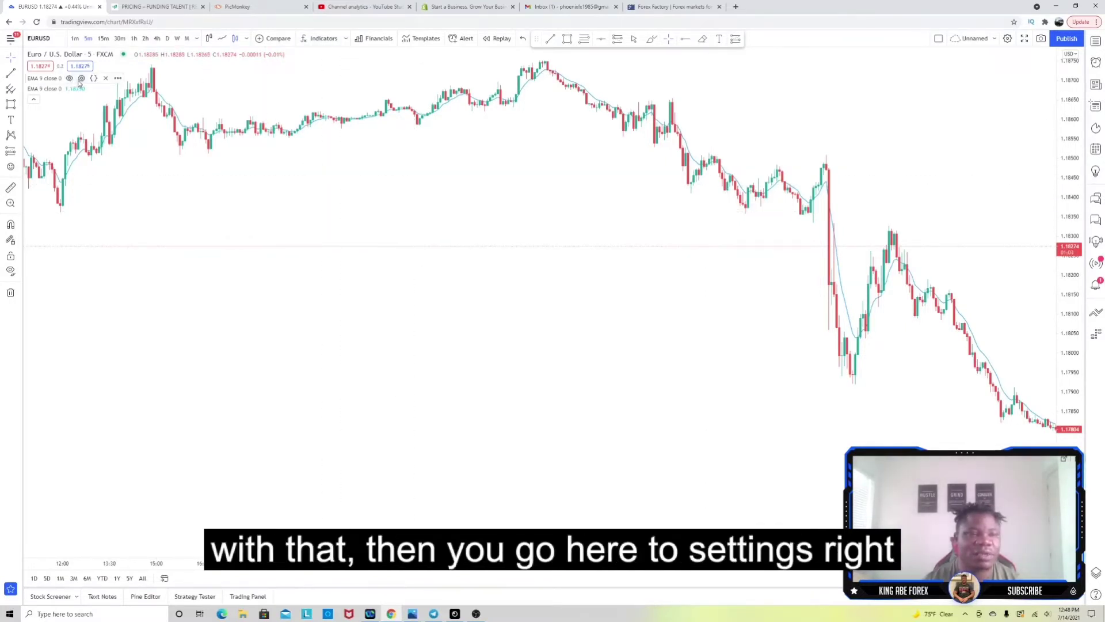
Step: Set the length of the first EMA on the chart to 25 and apply the settings
click(82, 79)
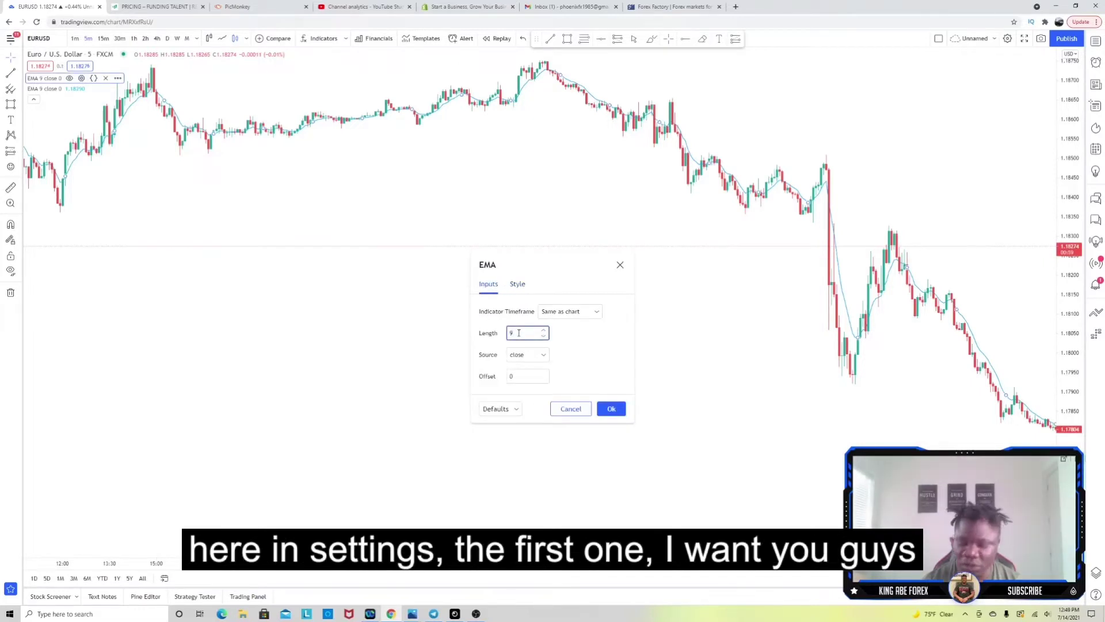
key(BackSpace)
text(25)
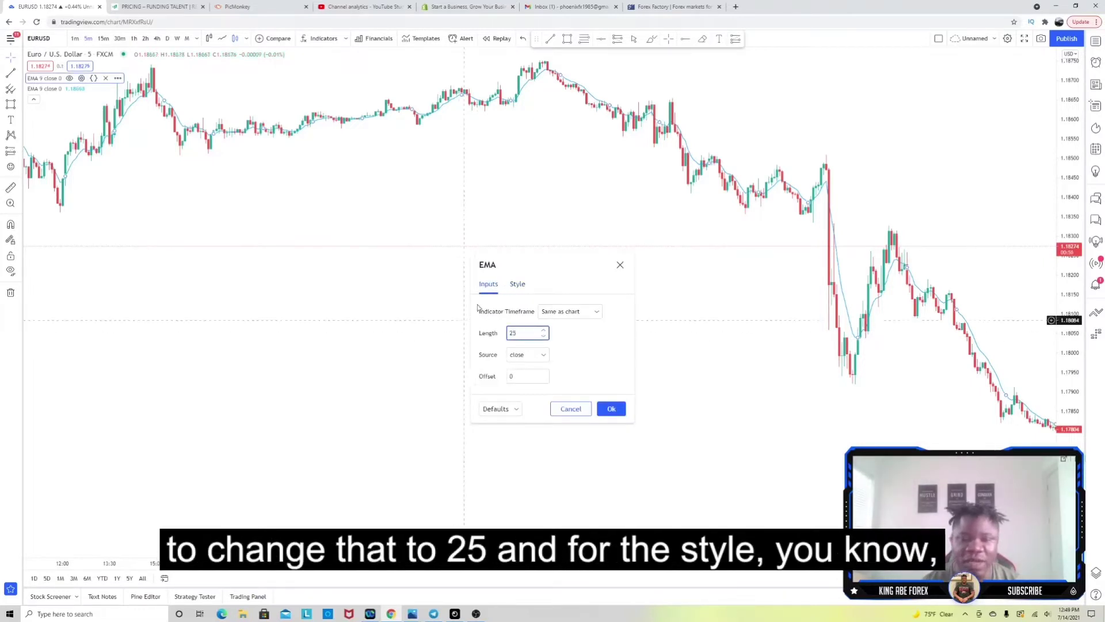
click(516, 284)
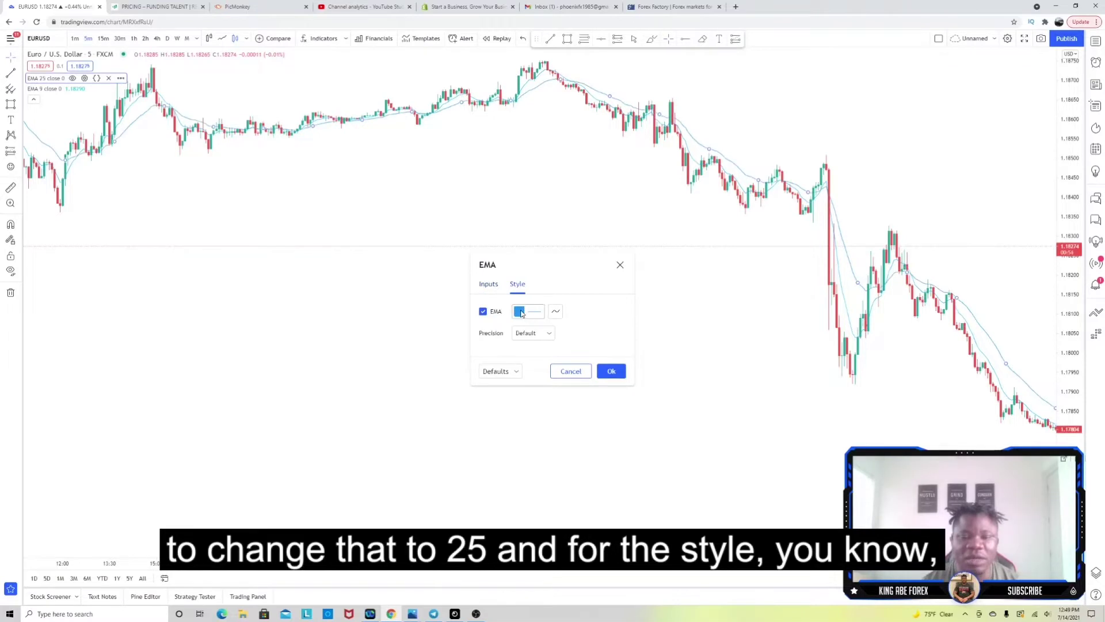
click(515, 312)
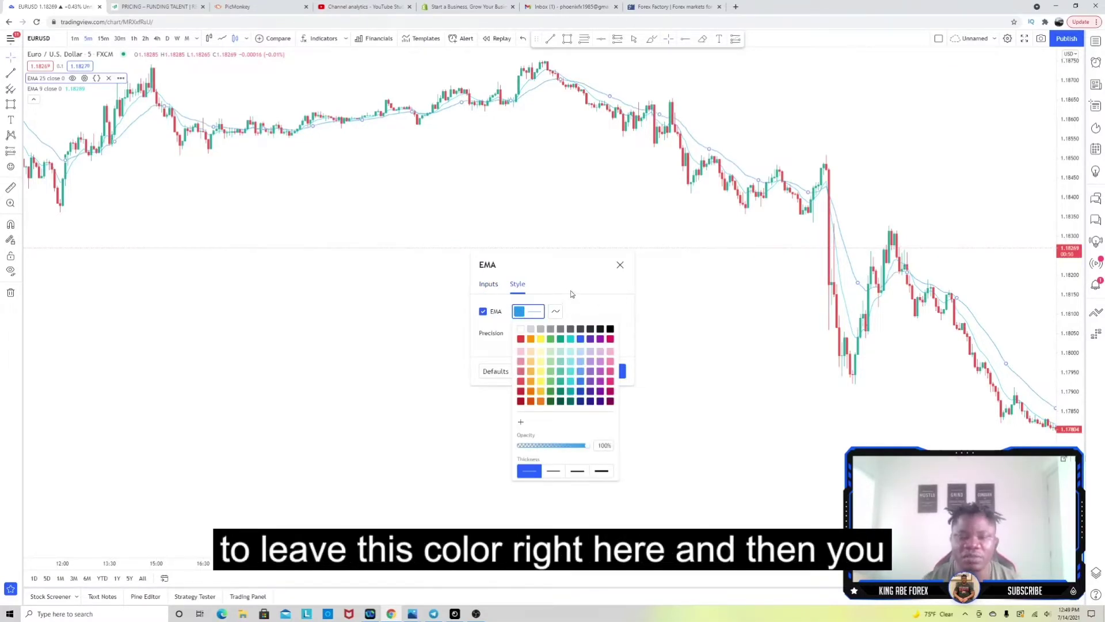
click(571, 288)
click(614, 371)
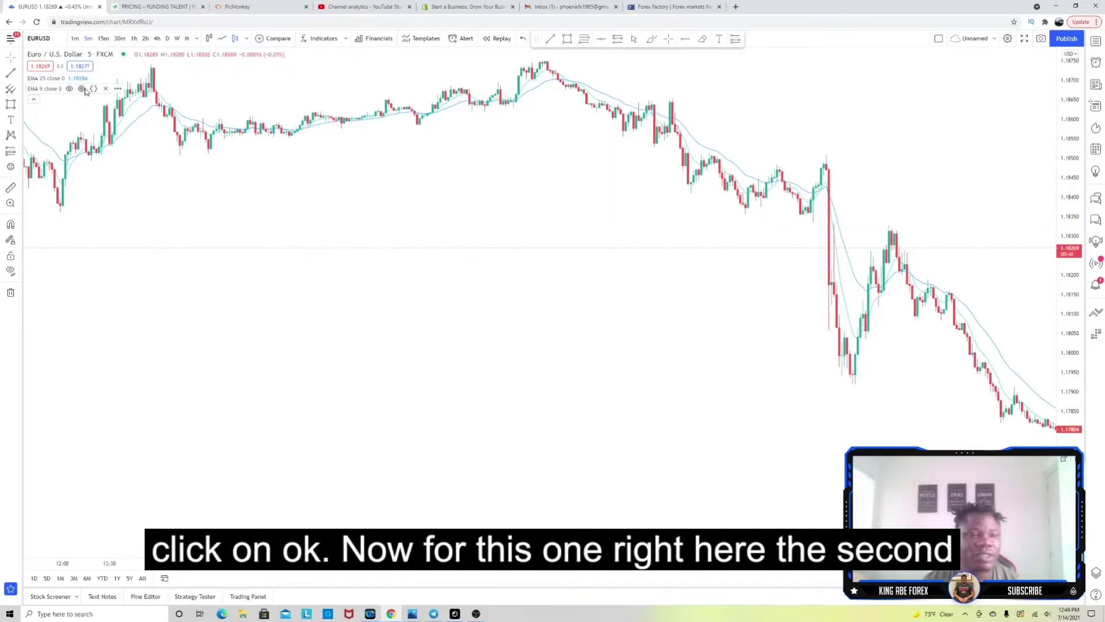
Step: Set the second EMA's length to 200 and its line colour to purple
click(81, 88)
click(487, 285)
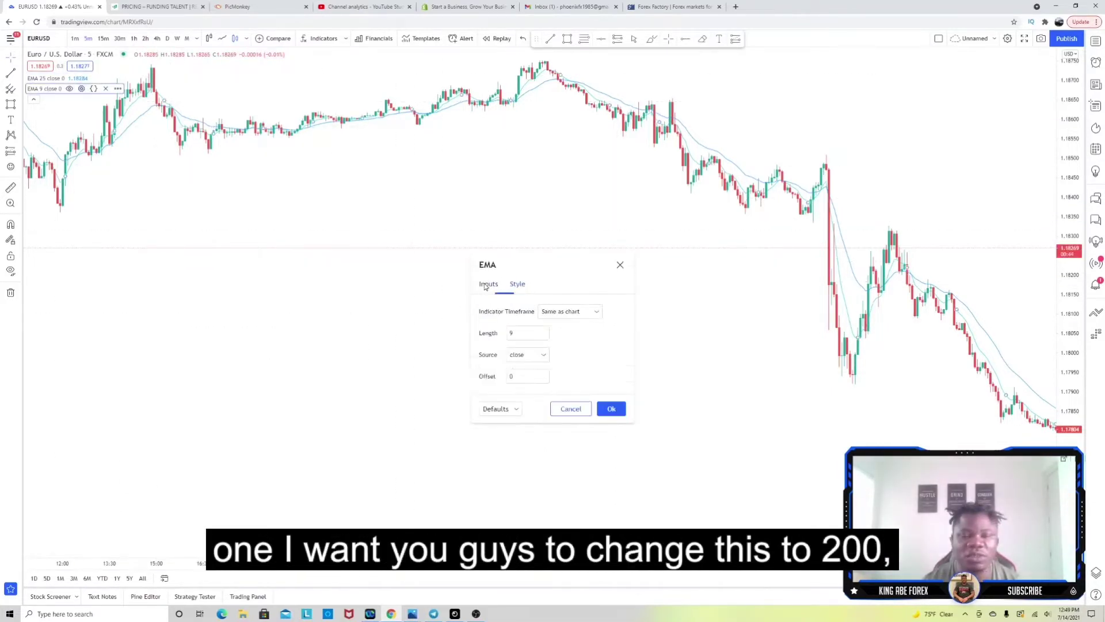
click(516, 333)
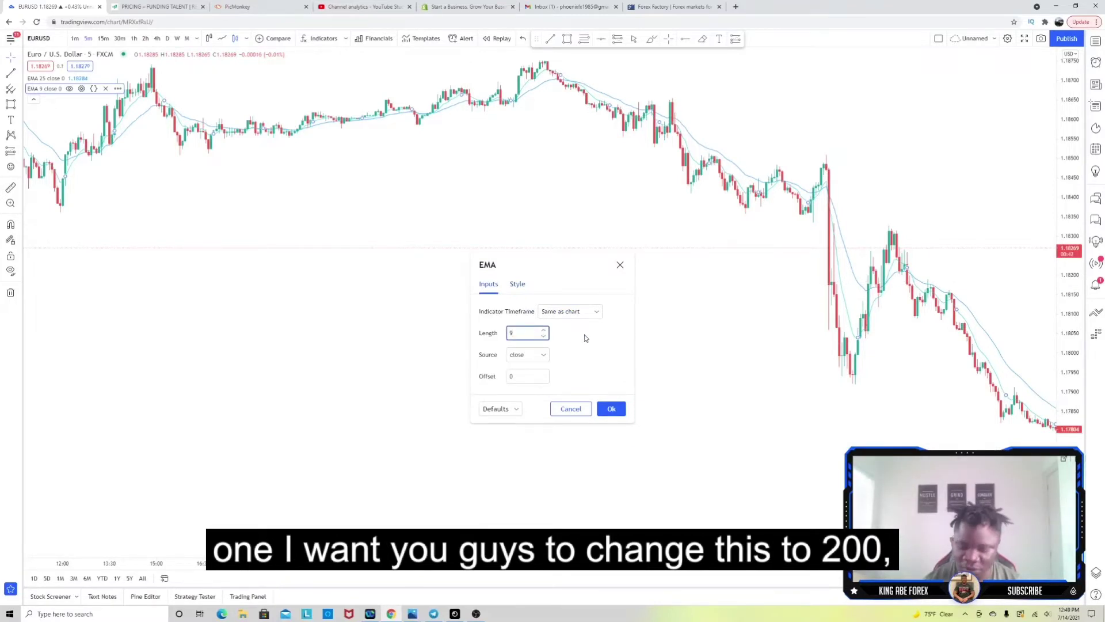
text(200)
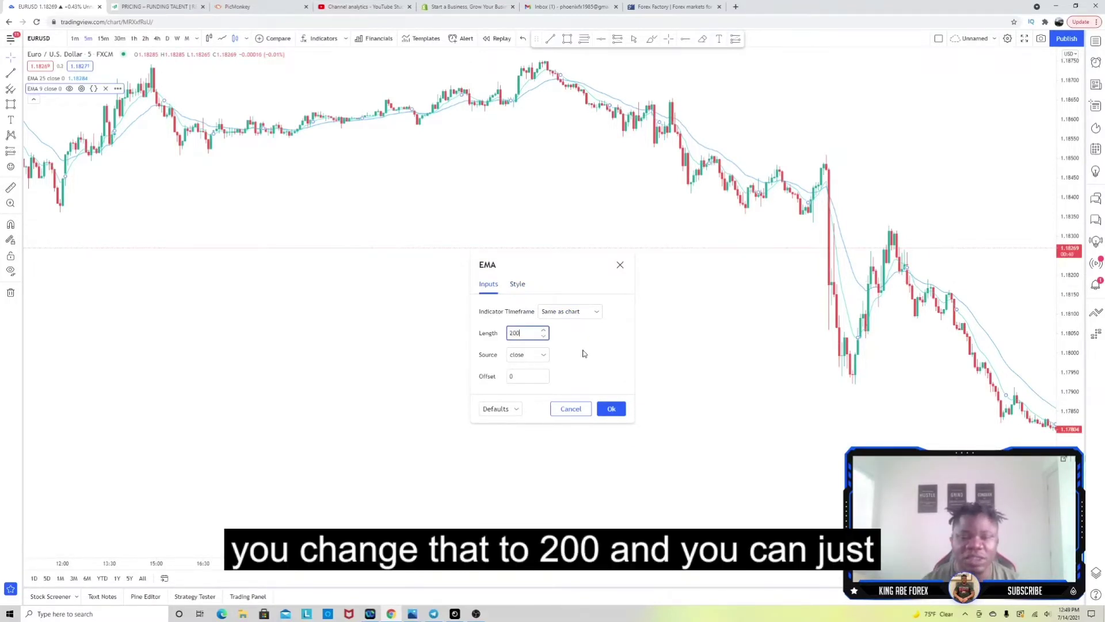
click(521, 291)
click(521, 311)
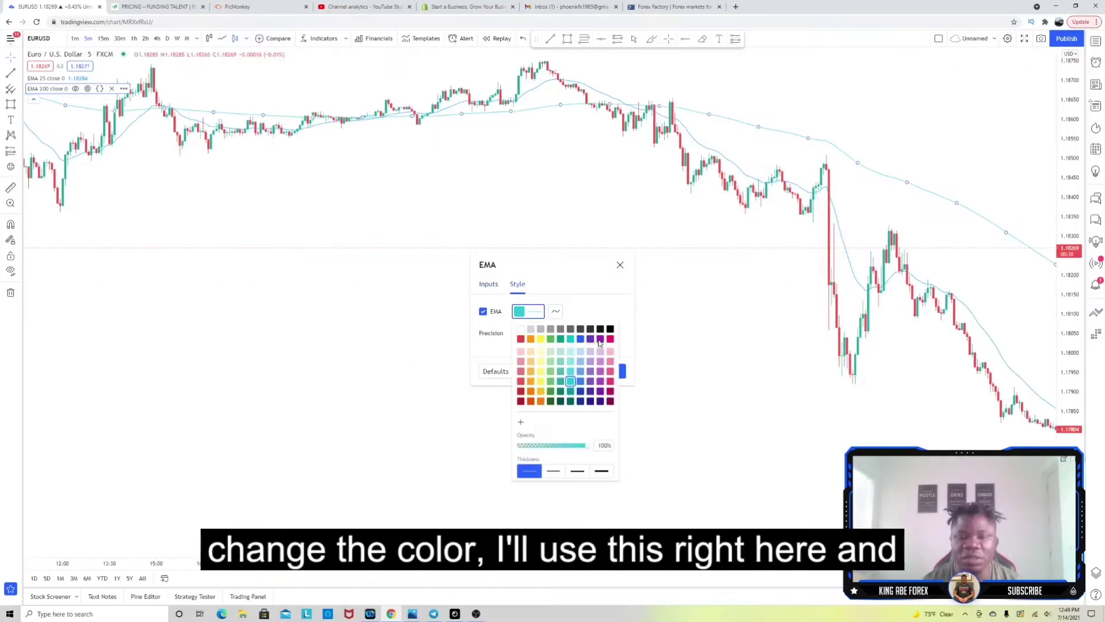
click(599, 339)
click(583, 287)
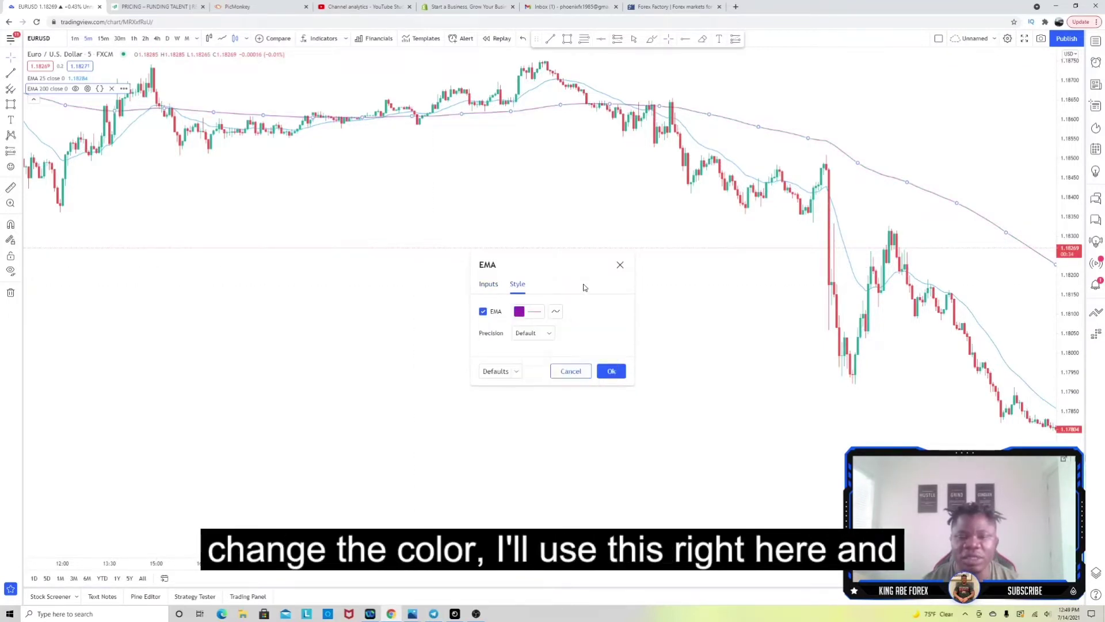
click(611, 371)
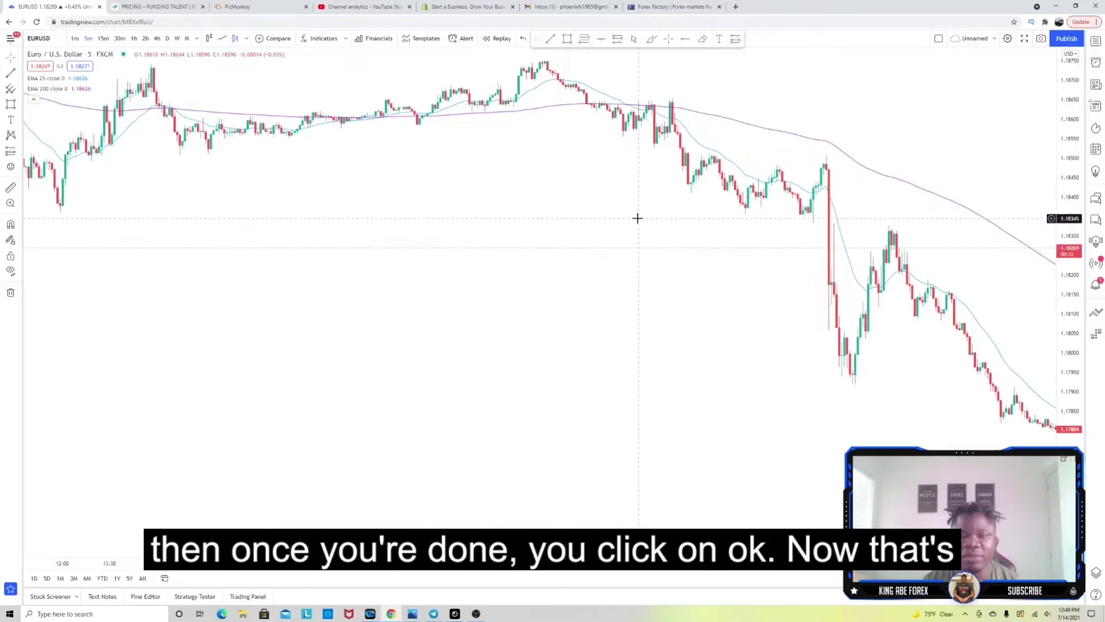
Step: Search the indicators for "ichimoku" and add the built-in Ichimoku Cloud to the chart
drag(636, 217, 611, 244)
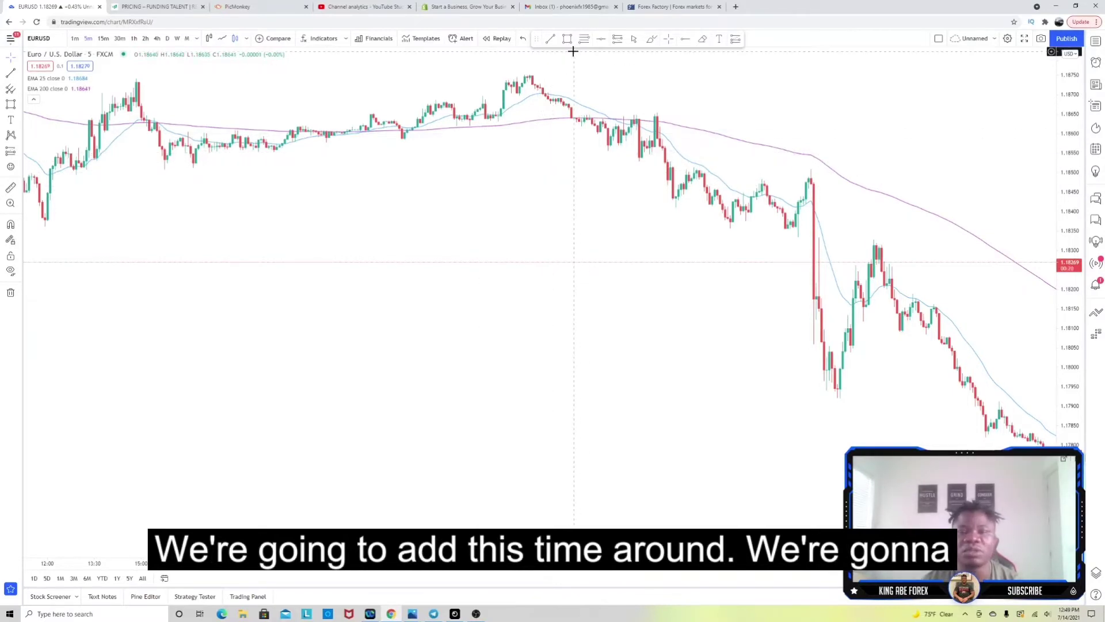
click(320, 39)
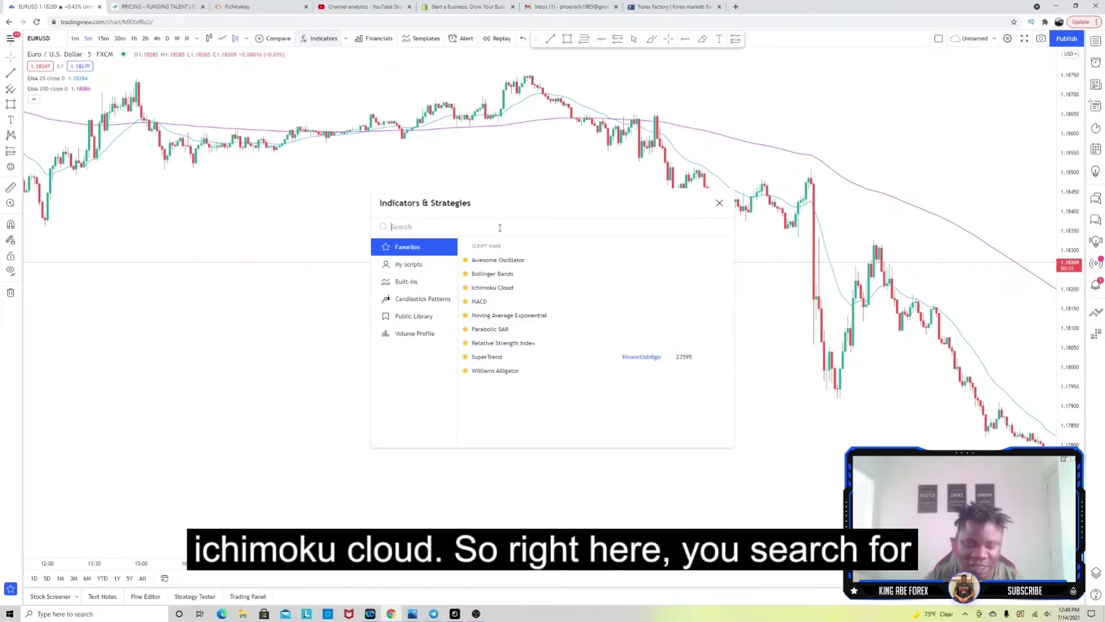
text(ichimo)
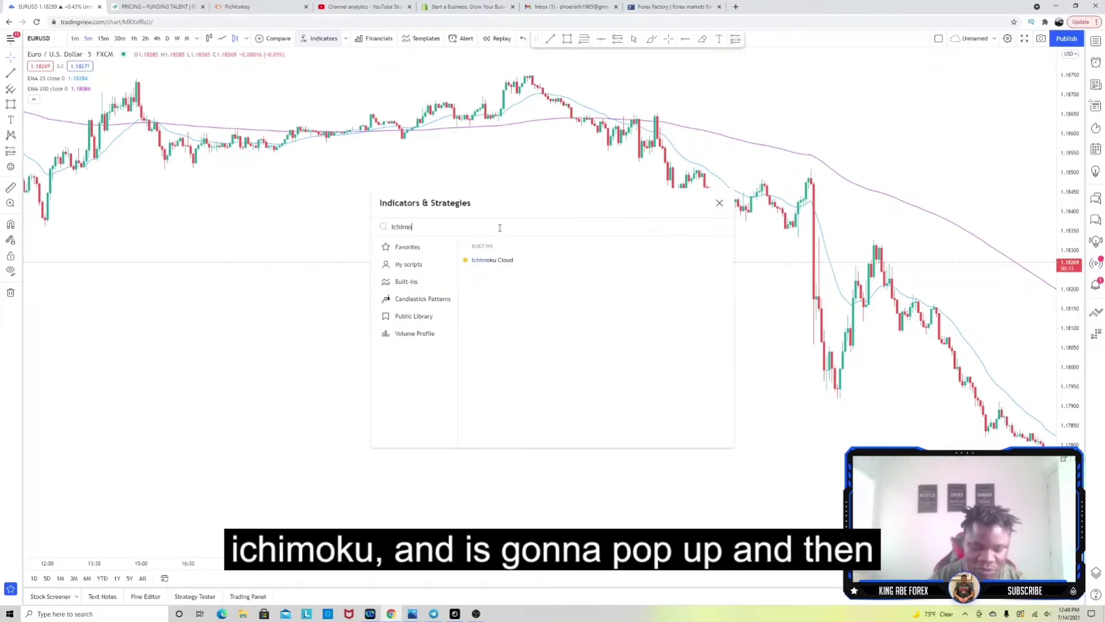
text(ku)
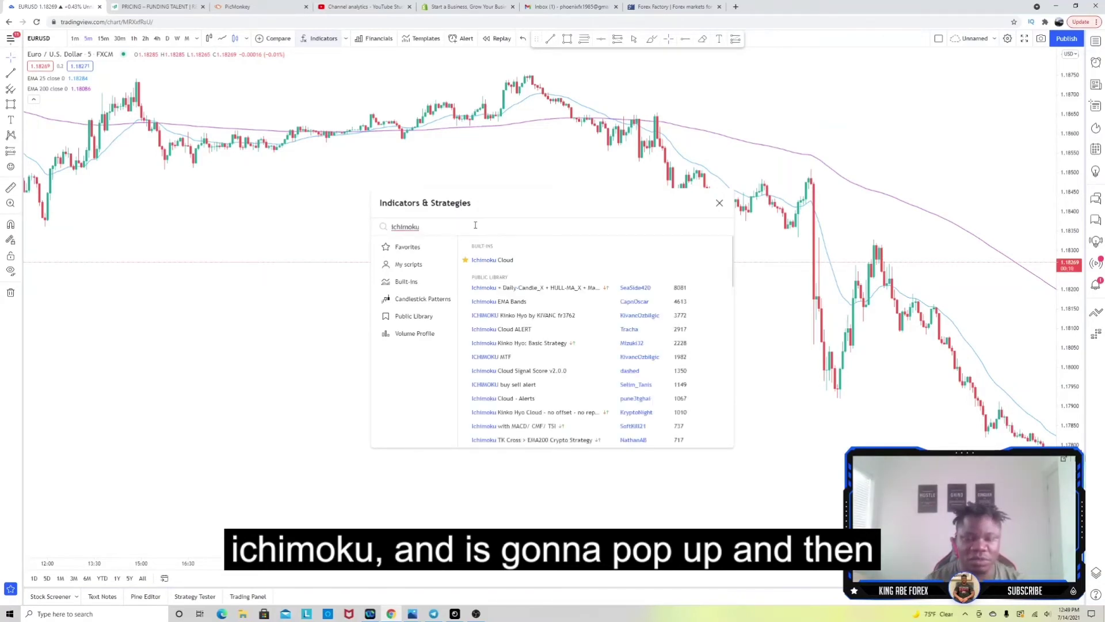
click(507, 260)
click(719, 205)
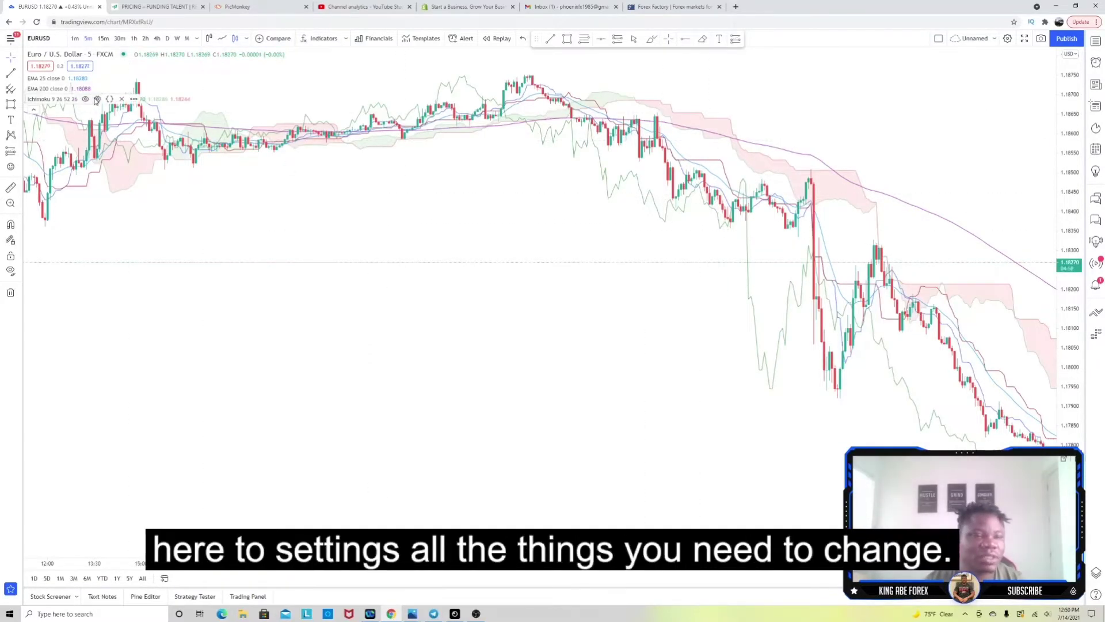
Step: Hide the Ichimoku indicator's Conversion Line, Base Line and Lagging Span, and apply the settings
click(98, 99)
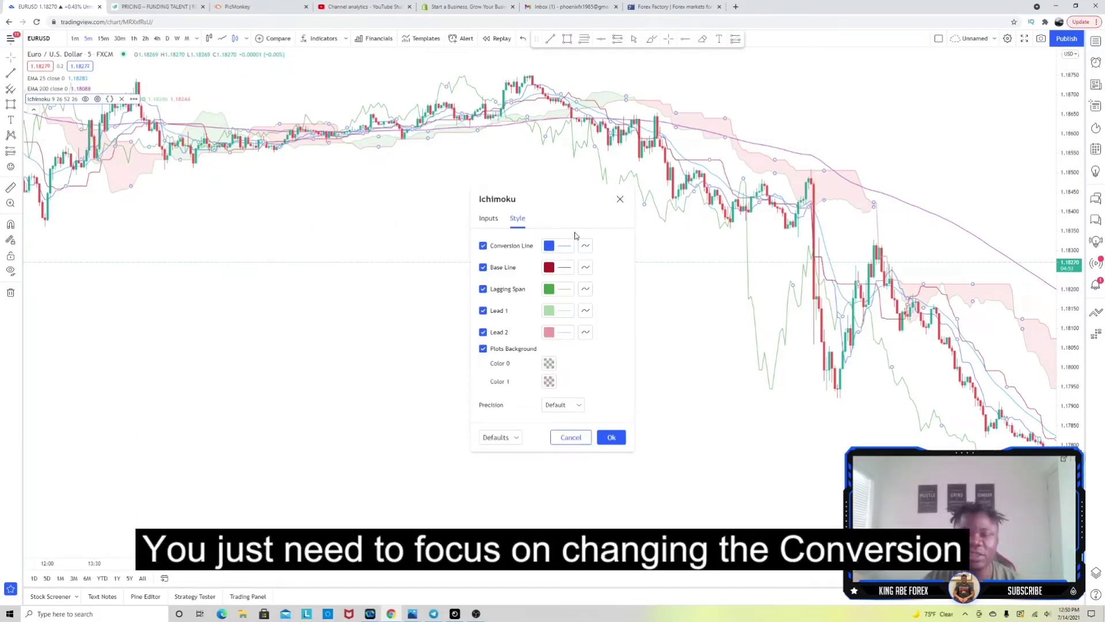
click(483, 248)
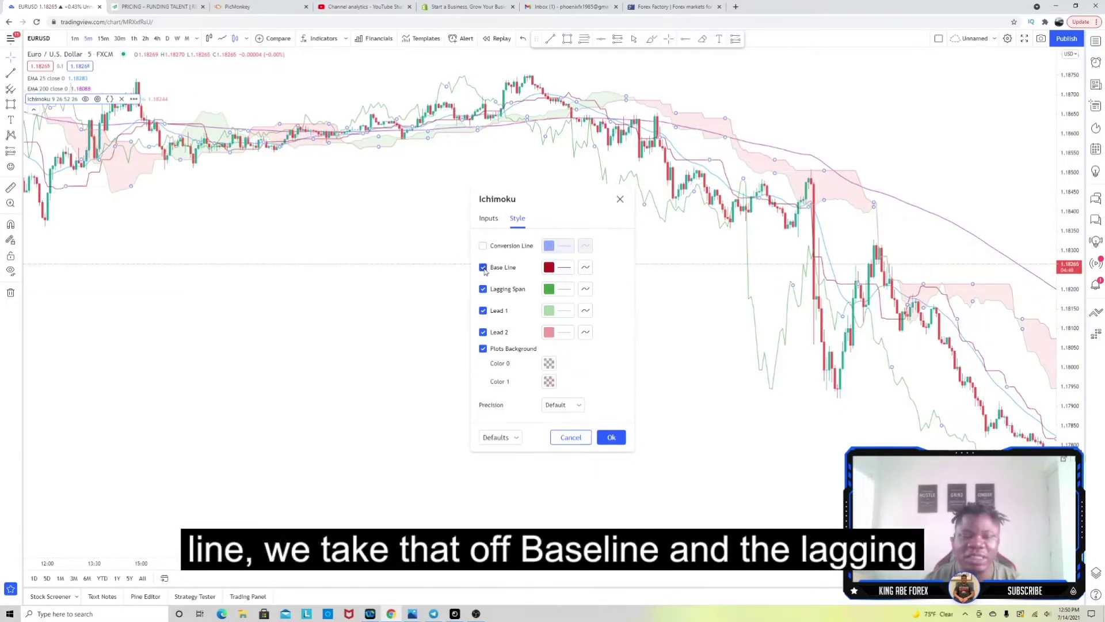
click(484, 269)
click(483, 289)
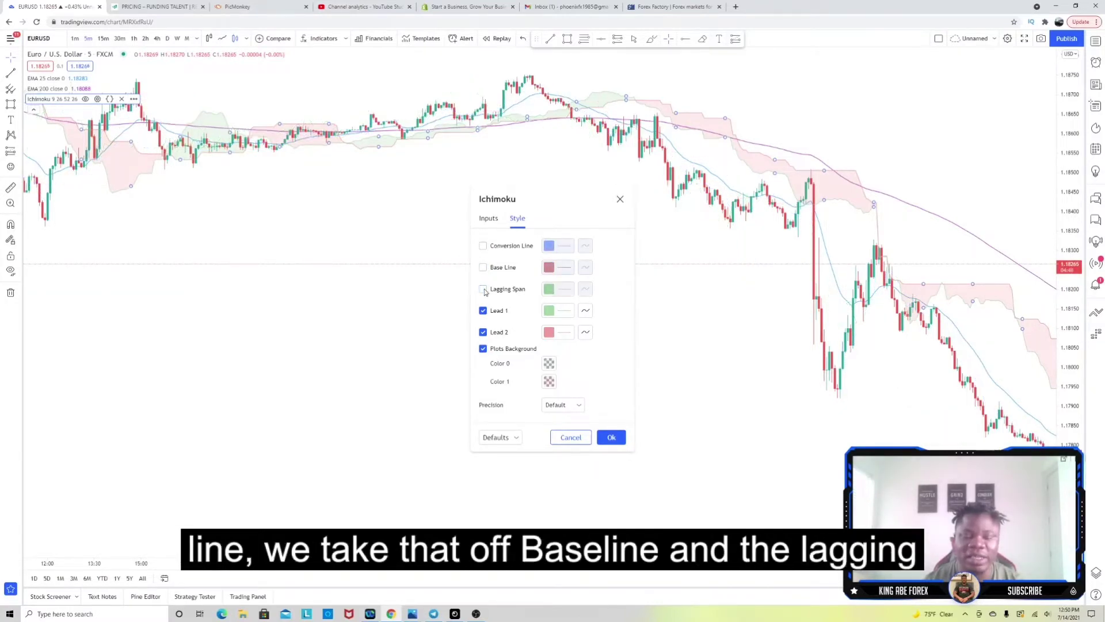
click(610, 437)
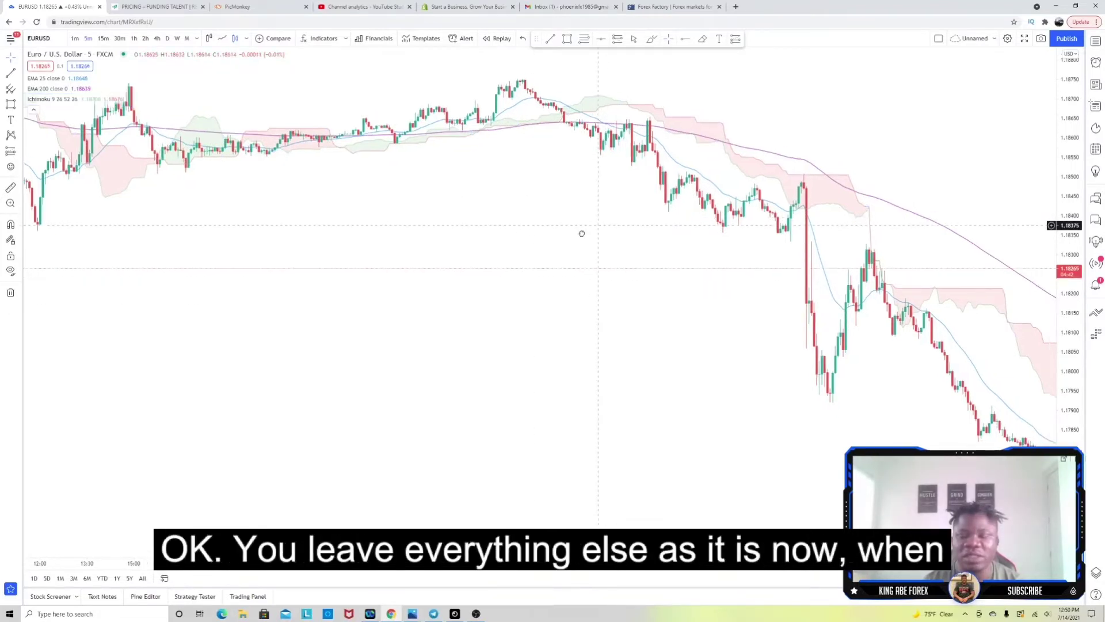
scroll(581, 233, right, 3)
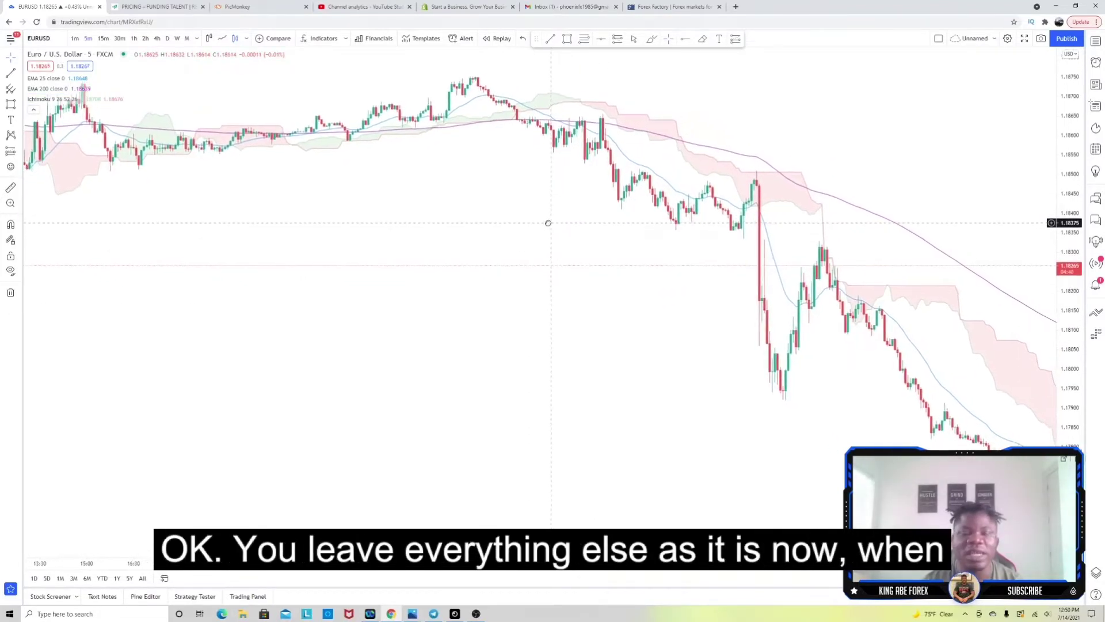
drag(548, 223, 481, 202)
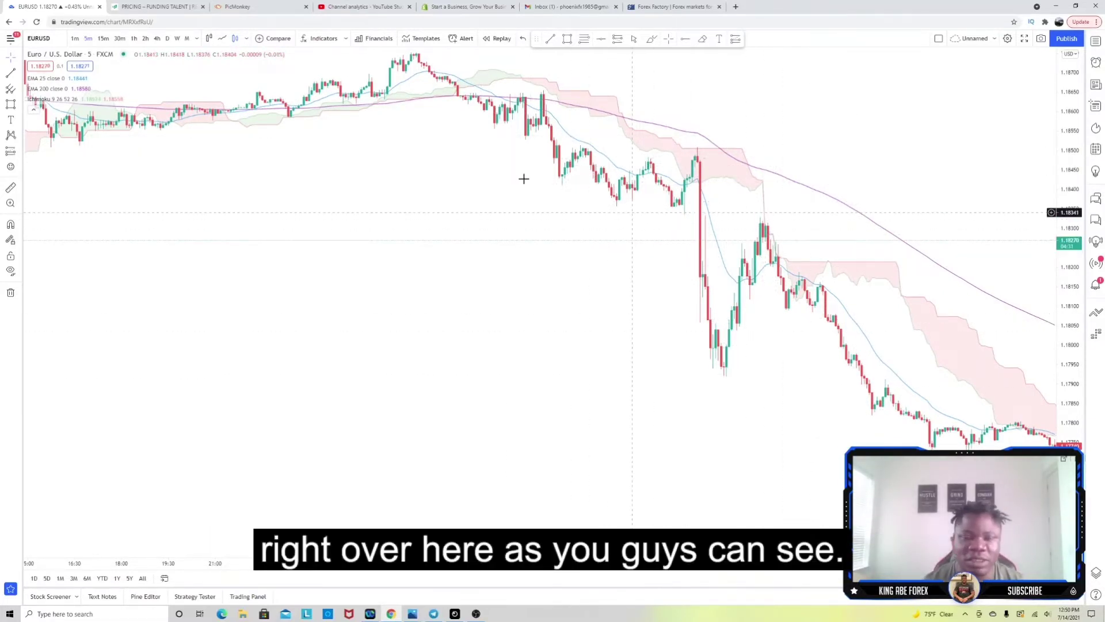
drag(505, 205, 546, 222)
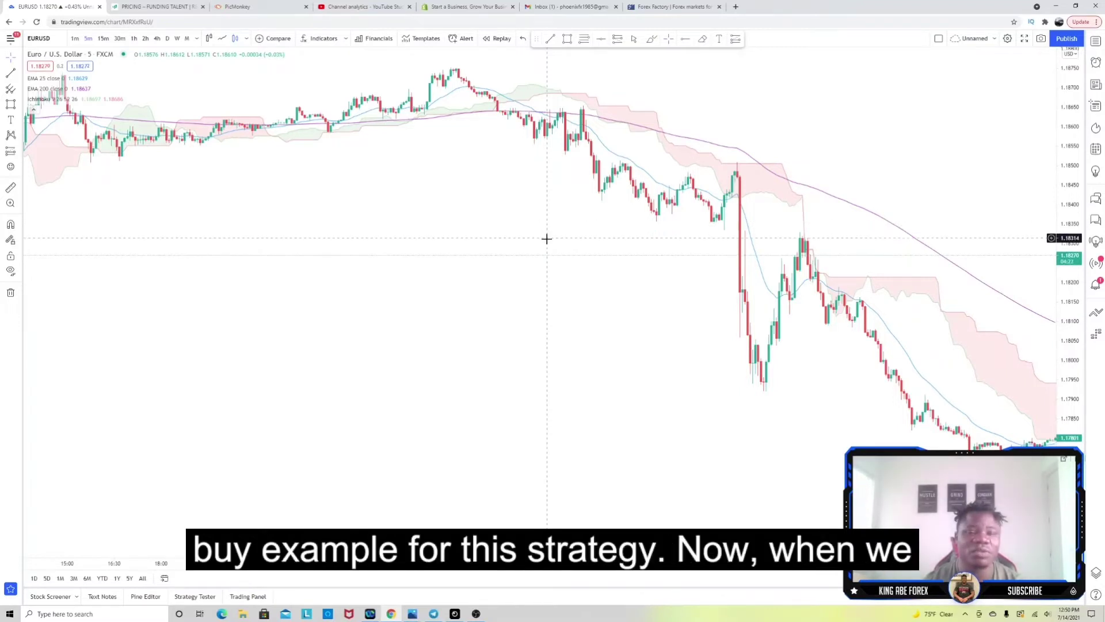
drag(464, 213, 431, 224)
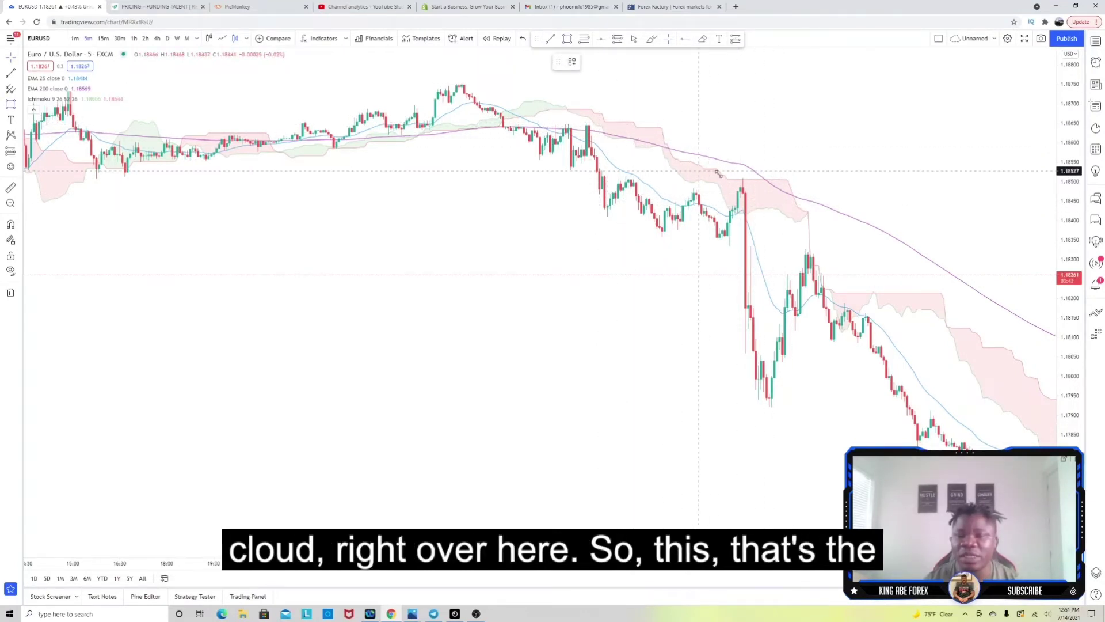
Step: Mark the red cloud above the sharp price drop with a rectangle, and delete that rectangle
drag(698, 171, 803, 214)
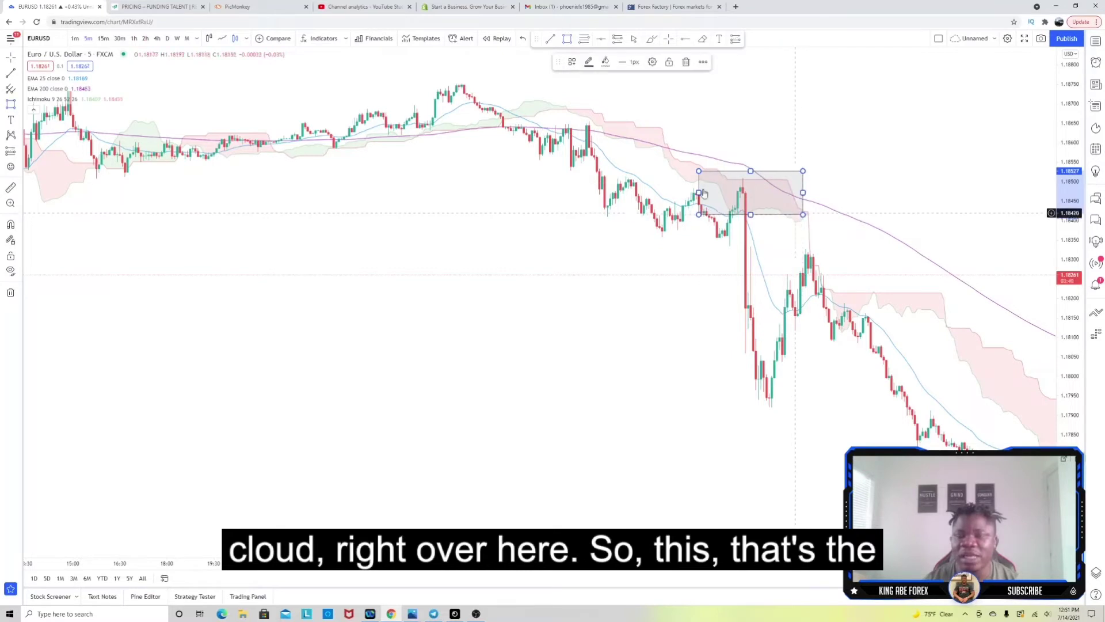
click(686, 63)
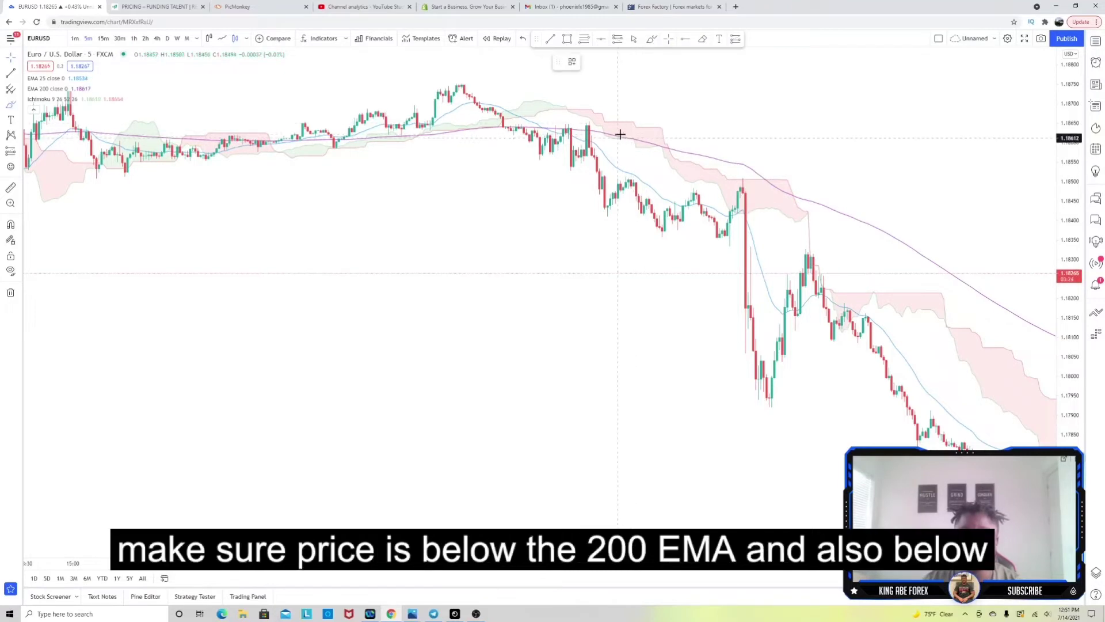
Step: Circle the candles, the 200 EMA, the cloud and the 25 EMA at the start of the downtrend with the brush
drag(617, 134, 643, 169)
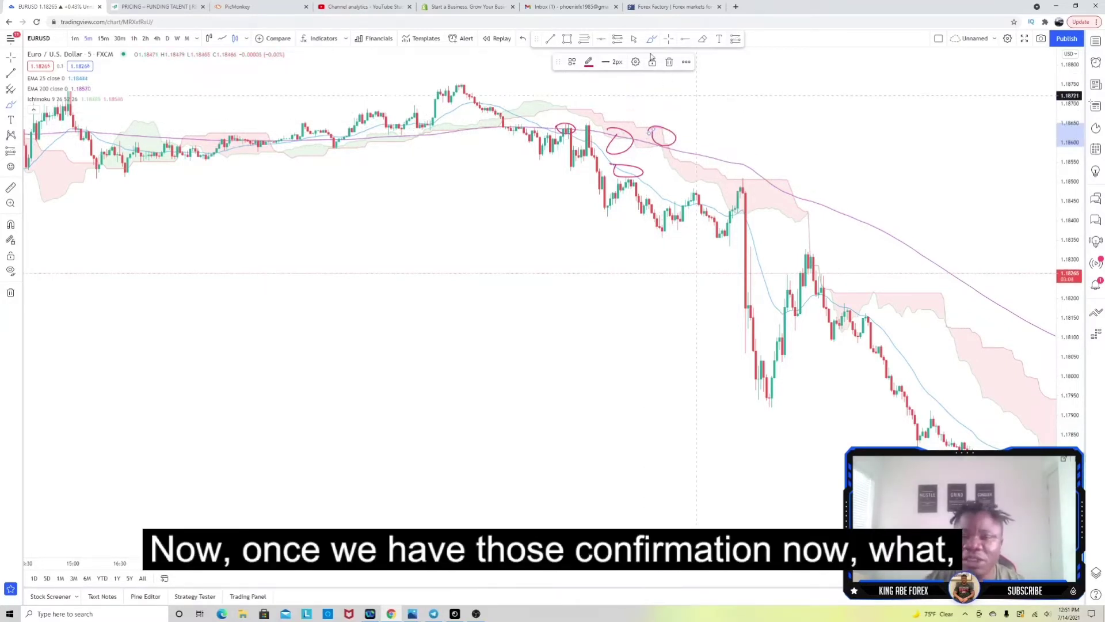
click(737, 118)
Step: Collapse the indicator legend and draw a thin rectangle along the earlier support zone, from about 1.18525 down to about 1.18496
mouse_move(479, 166)
mouse_down()
mouse_move(605, 164)
mouse_move(594, 165)
mouse_up()
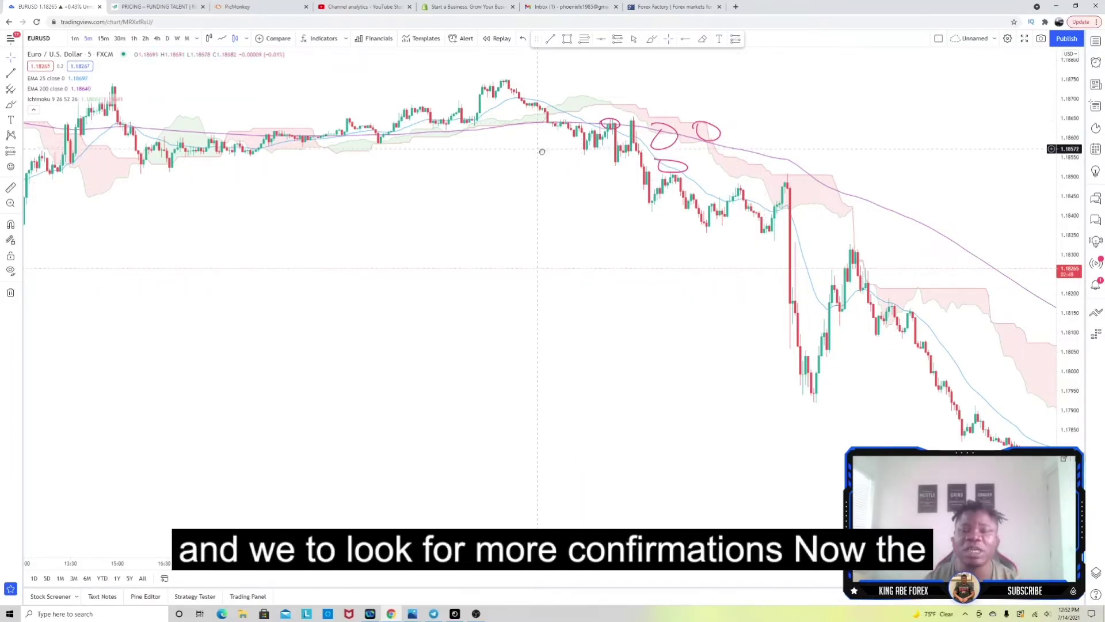
drag(543, 153, 659, 158)
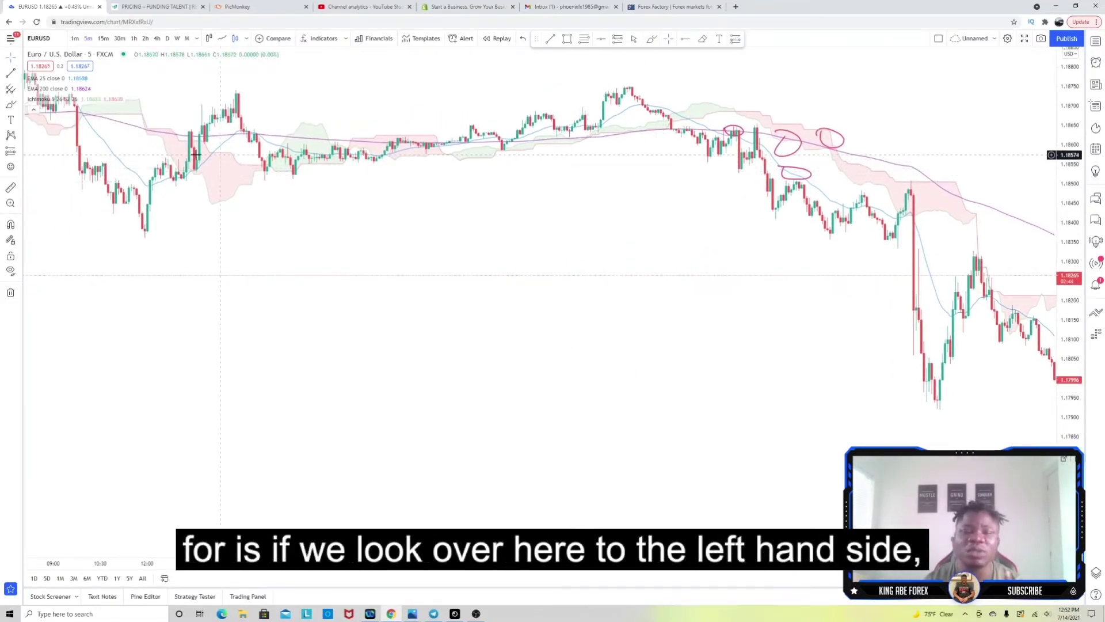
click(33, 110)
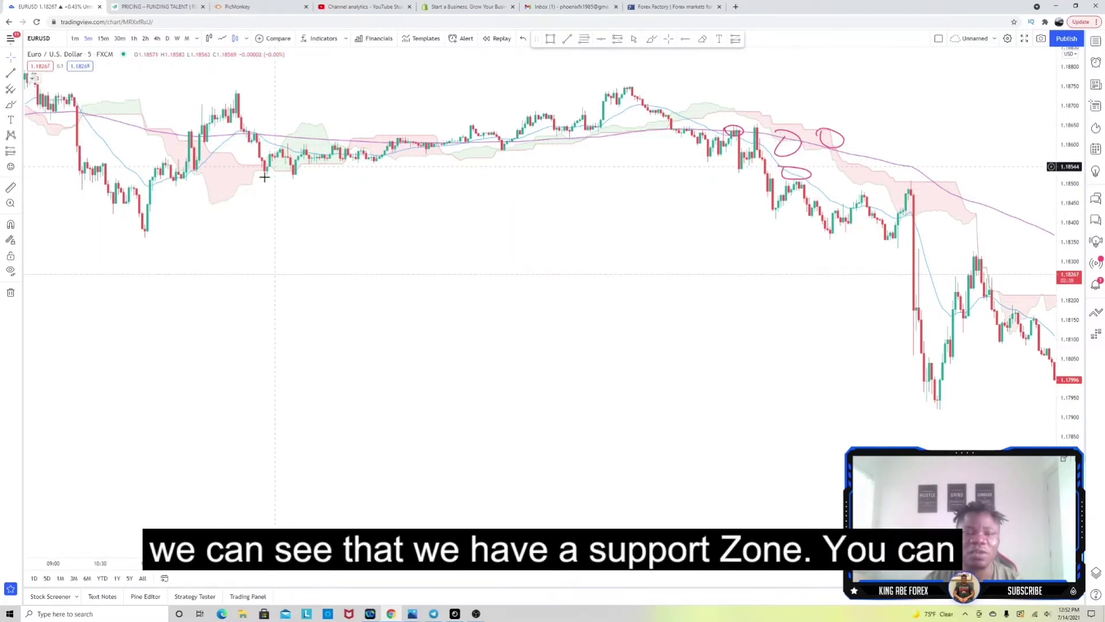
drag(312, 177, 360, 178)
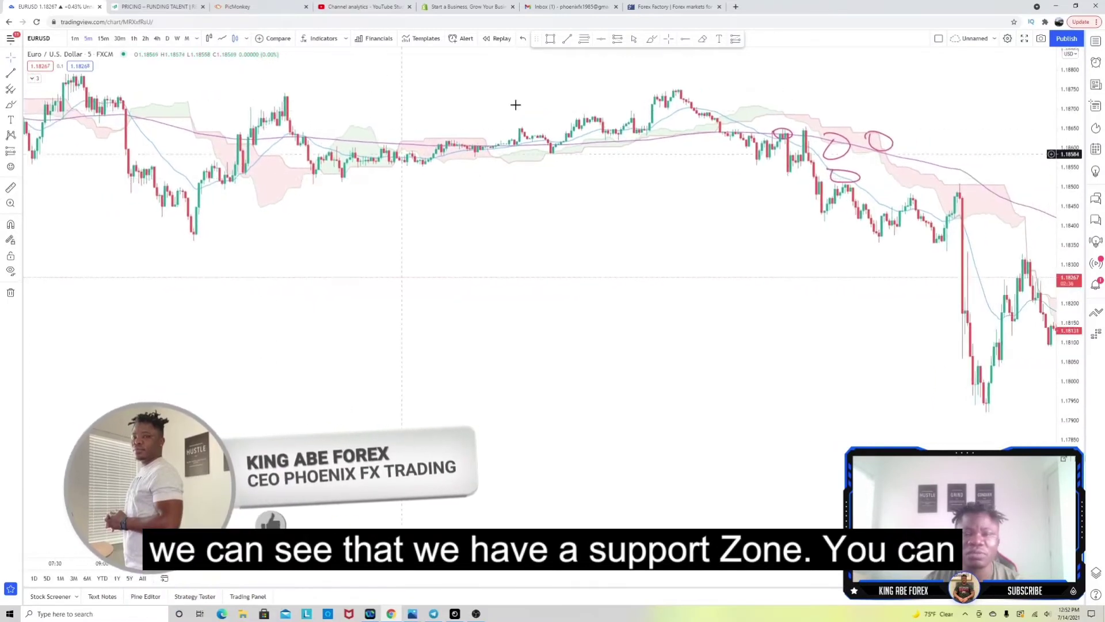
click(550, 38)
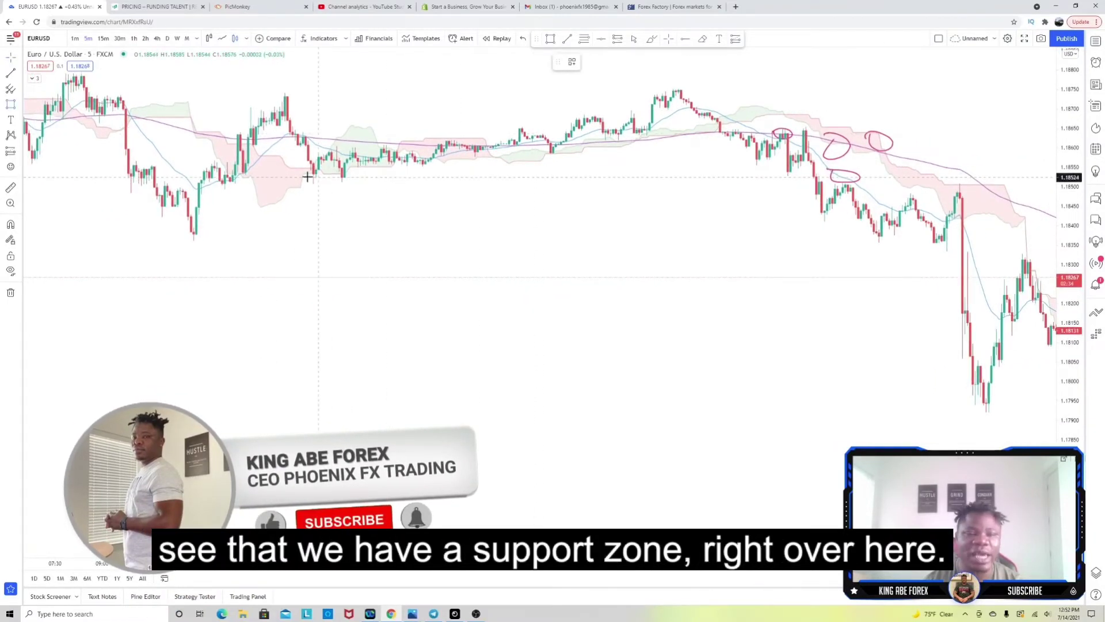
drag(585, 177, 902, 187)
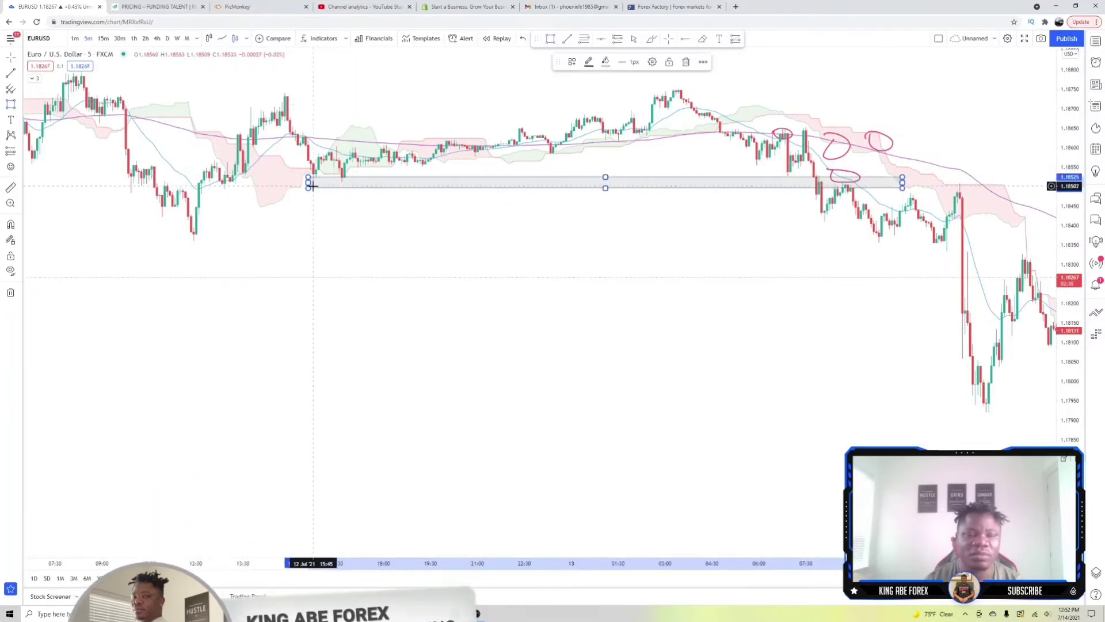
Step: Extend the support rectangle back to 12 Jul 06:30 and shift it up so its upper edge lies at about 1.18536
drag(308, 183, 24, 183)
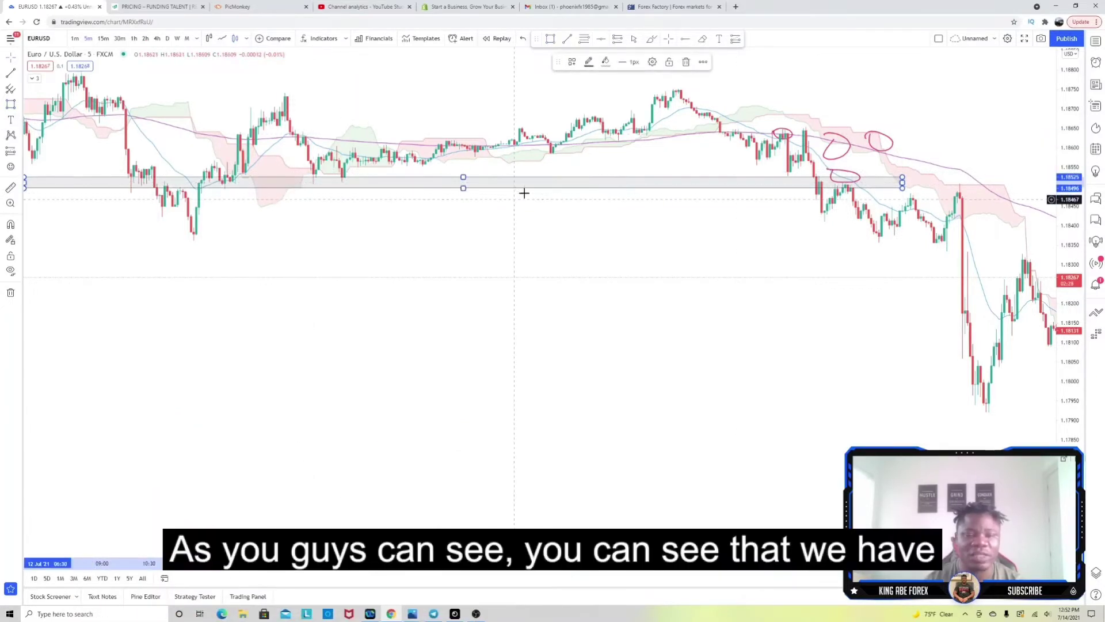
drag(527, 193, 526, 184)
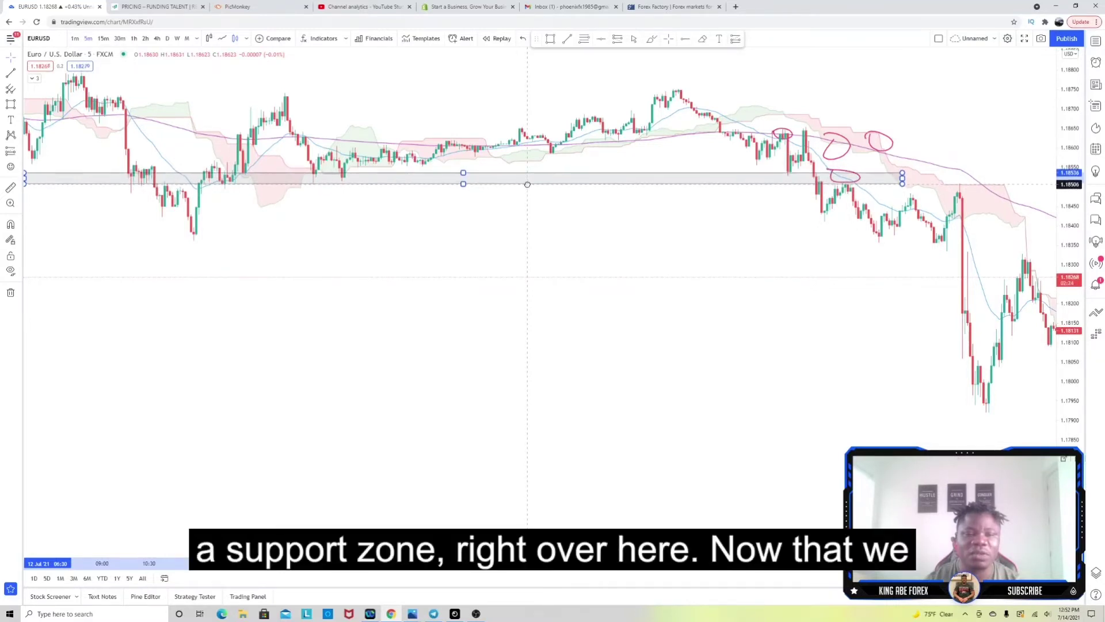
click(530, 215)
Step: Start a bar replay from just before the break below the support zone, play it through the retest and pause it
drag(653, 246, 582, 232)
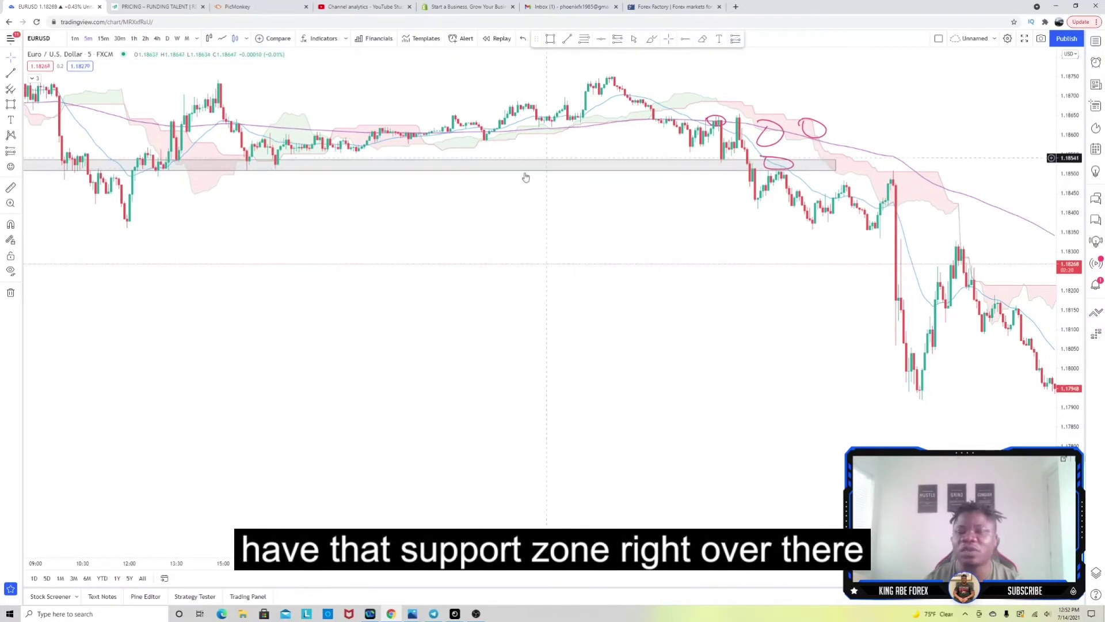
drag(657, 204, 626, 202)
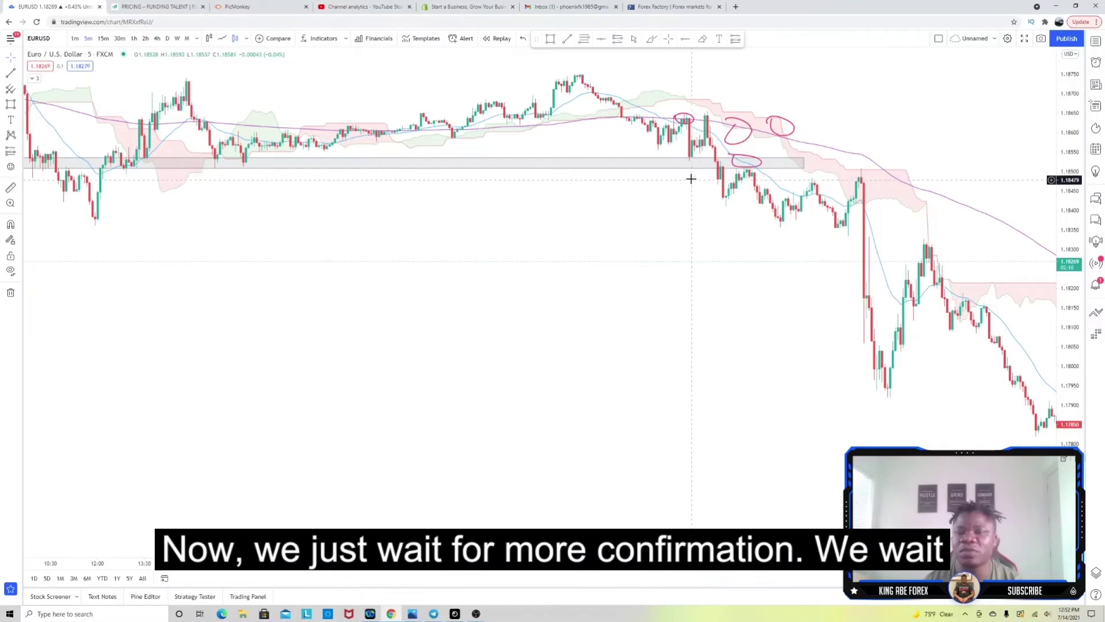
click(719, 172)
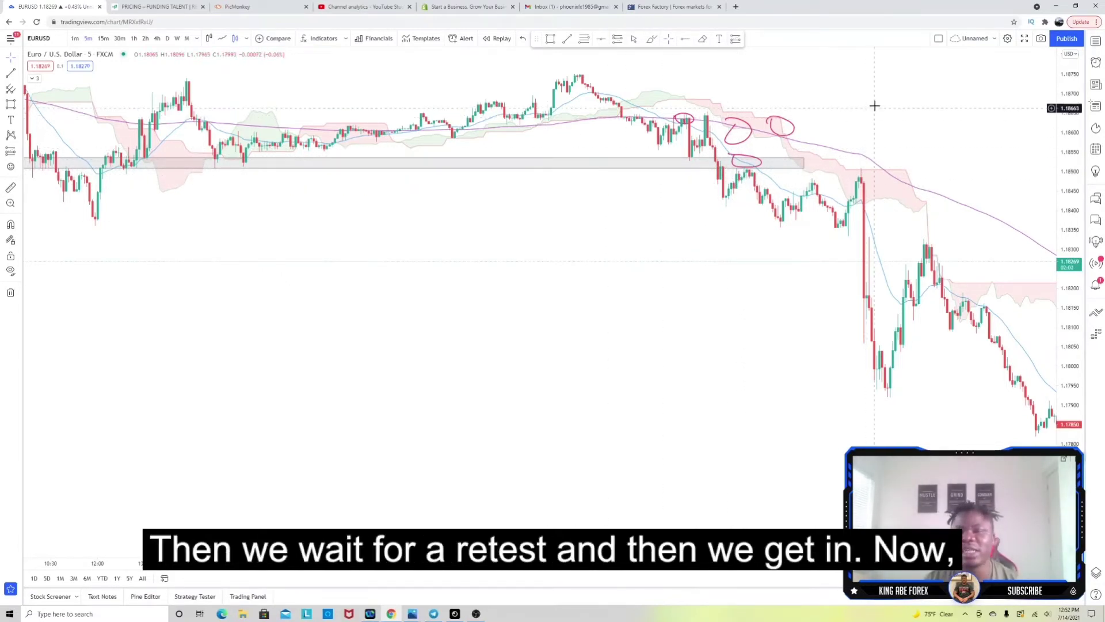
drag(873, 103, 848, 115)
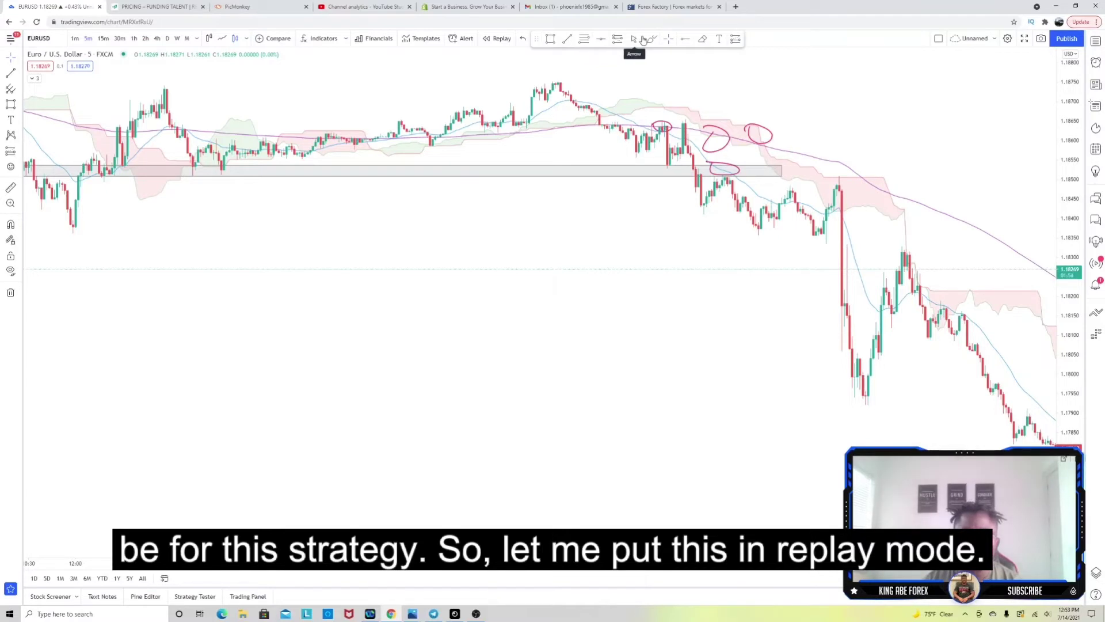
click(498, 38)
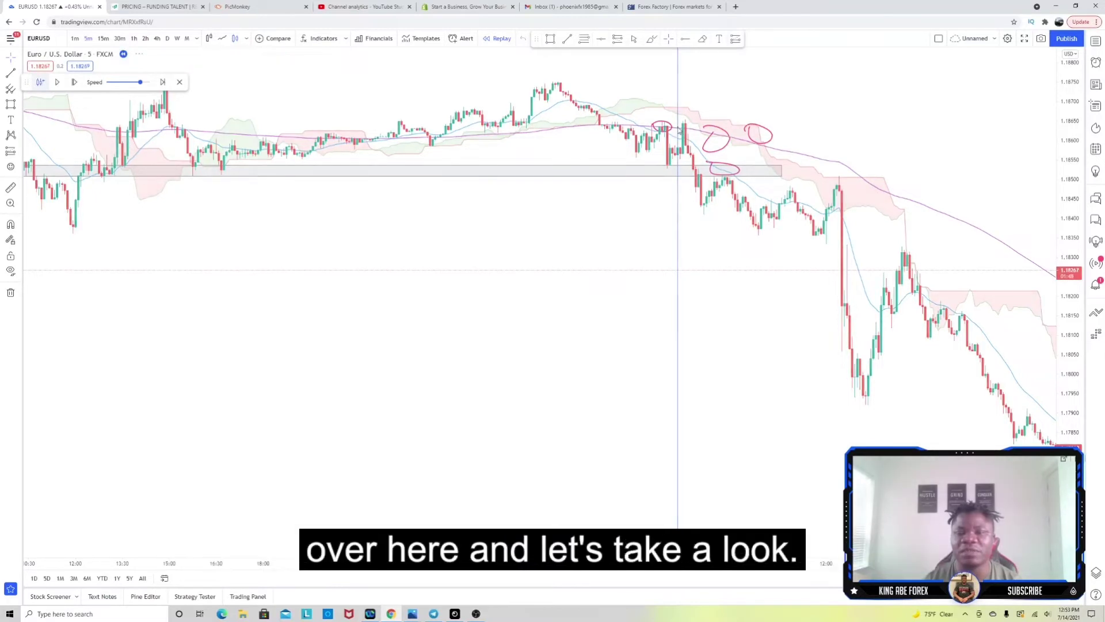
click(678, 131)
click(57, 82)
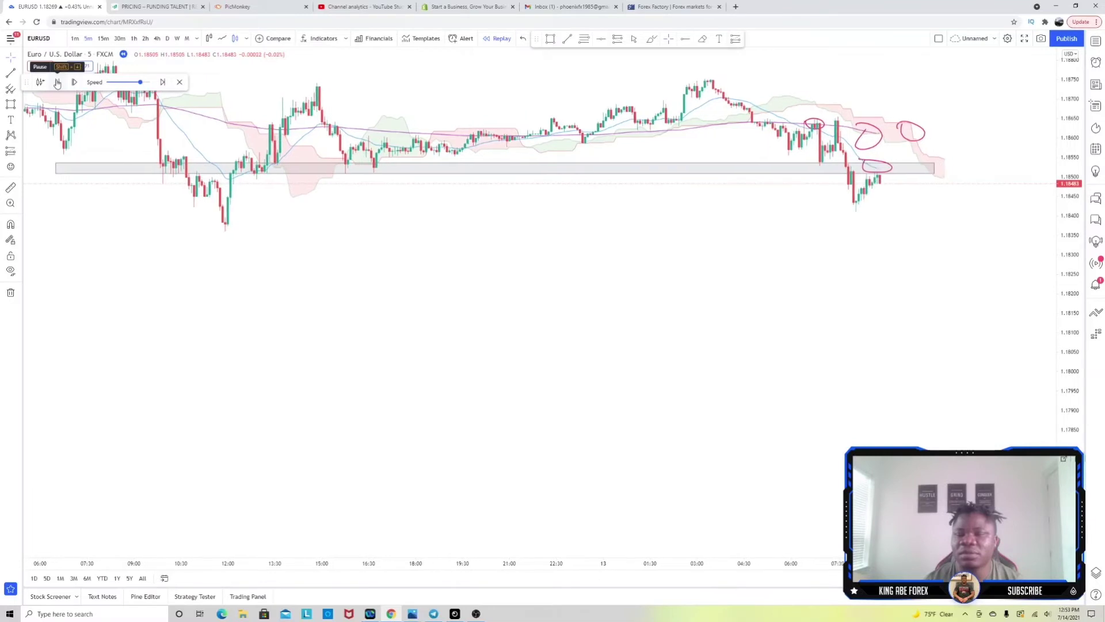
click(58, 82)
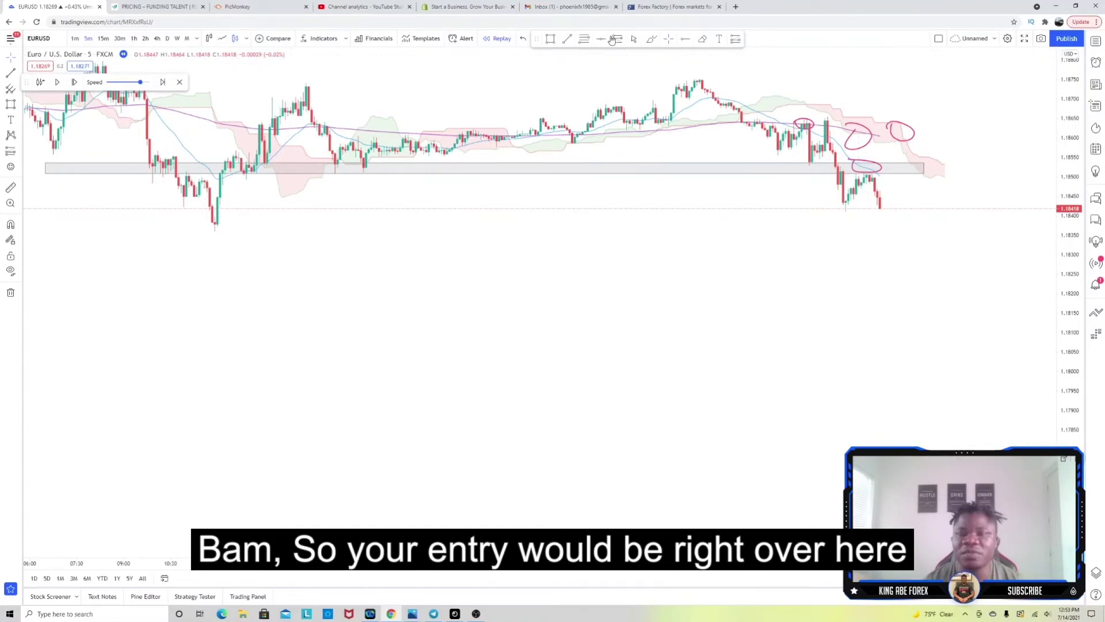
Step: Place a short position entering at about 1.18458, with a target of about 20.2 pips and a stop of about 9.5 pips above the zone
click(879, 193)
drag(944, 198, 944, 194)
drag(856, 246, 795, 277)
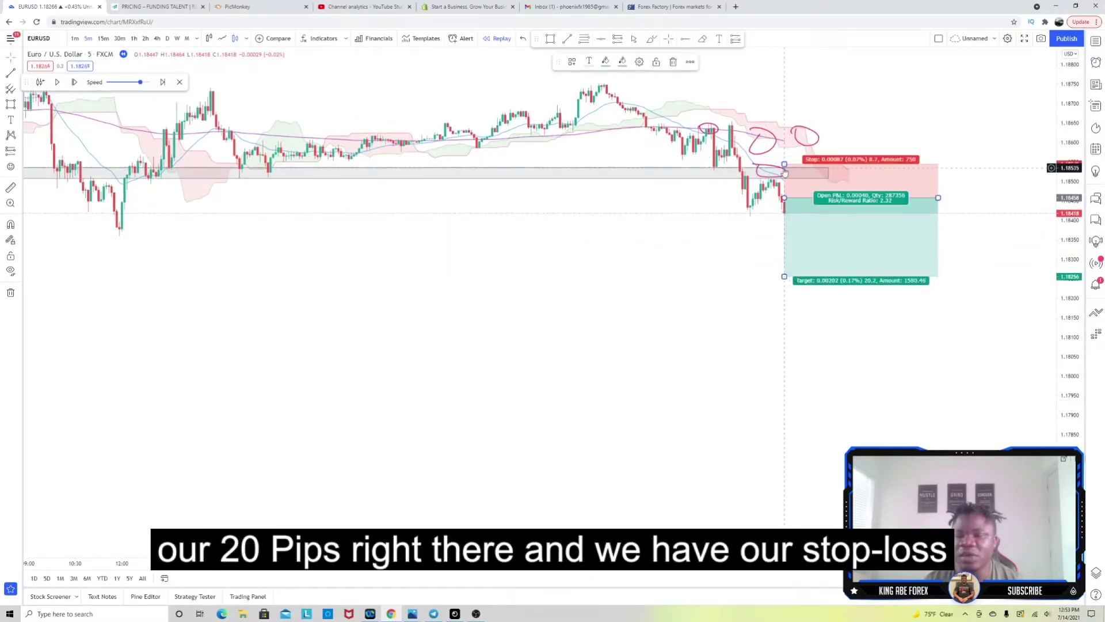
drag(783, 164, 784, 160)
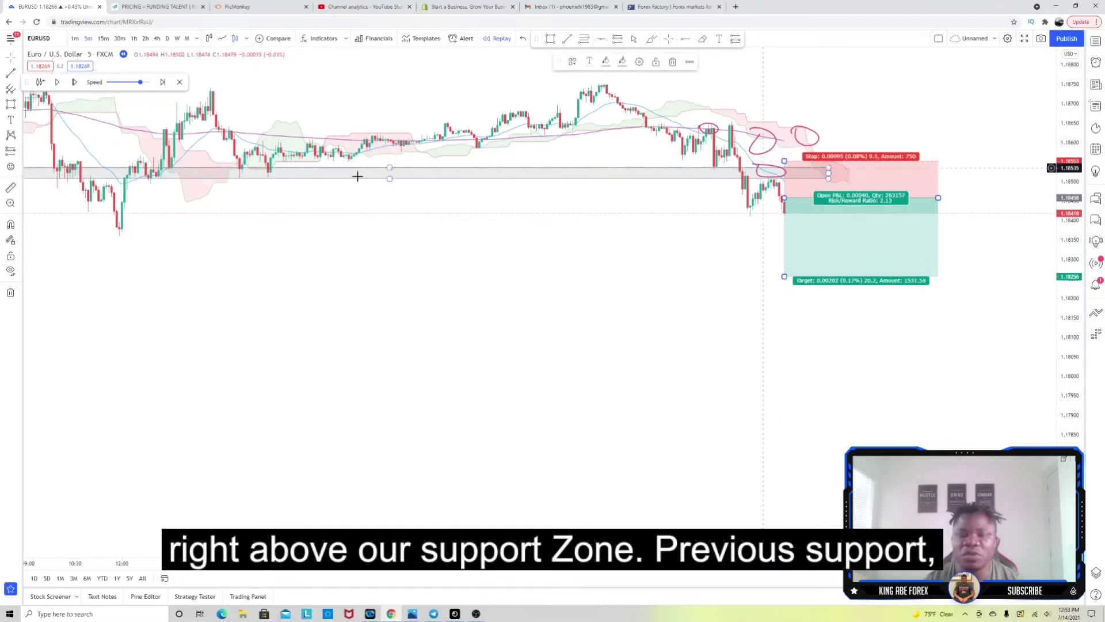
Step: Play the replay forward until price falls past the short position's target, and review the whole sell setup
click(338, 175)
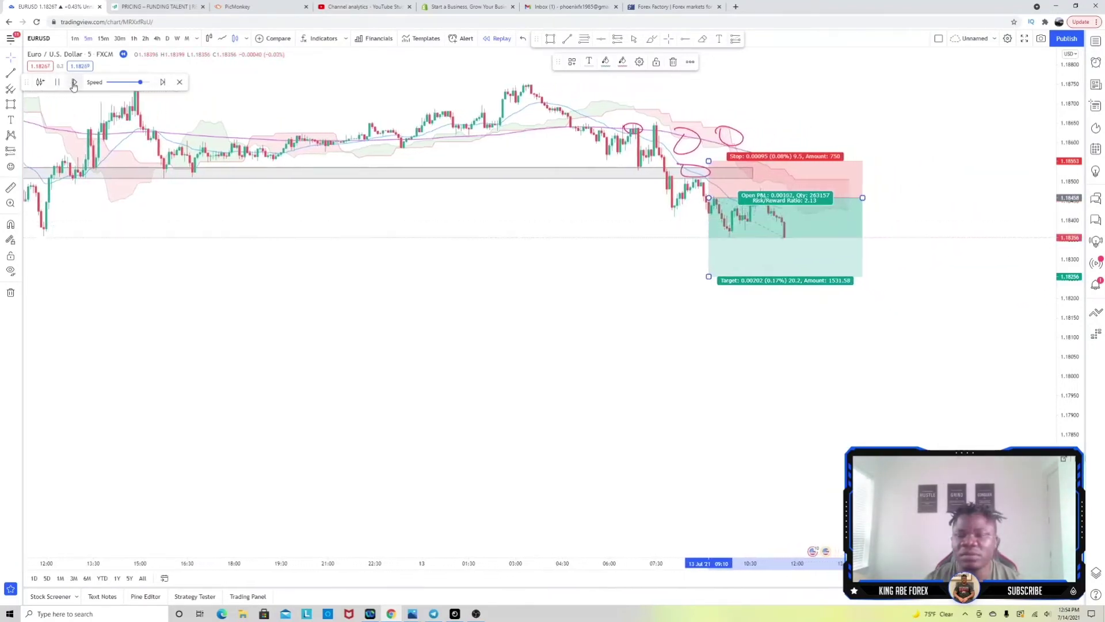
click(74, 82)
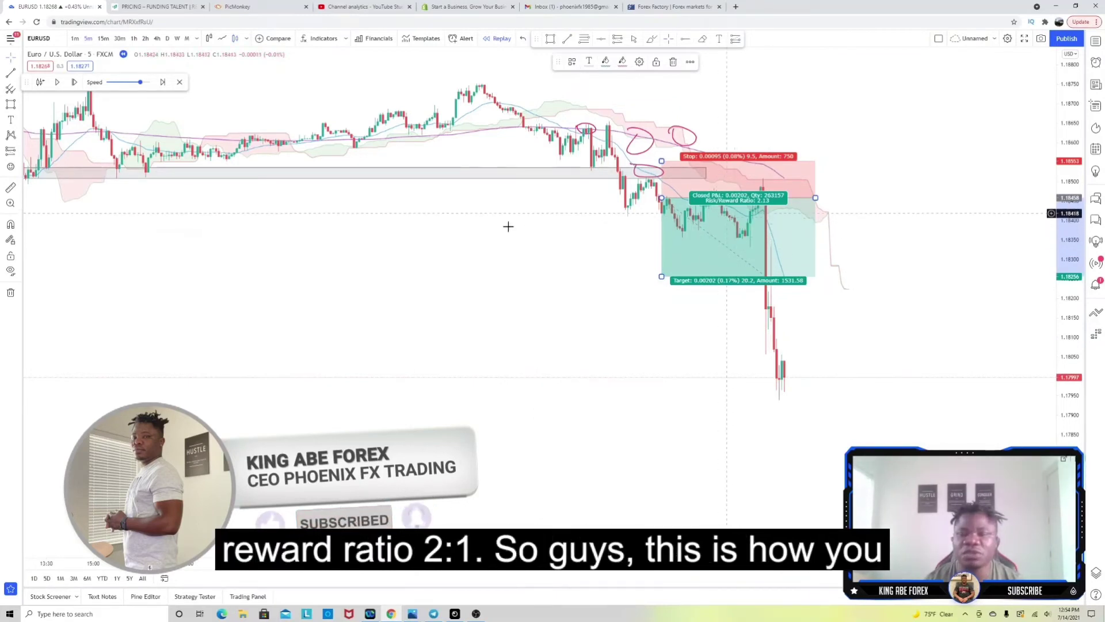
click(461, 227)
drag(345, 227, 510, 233)
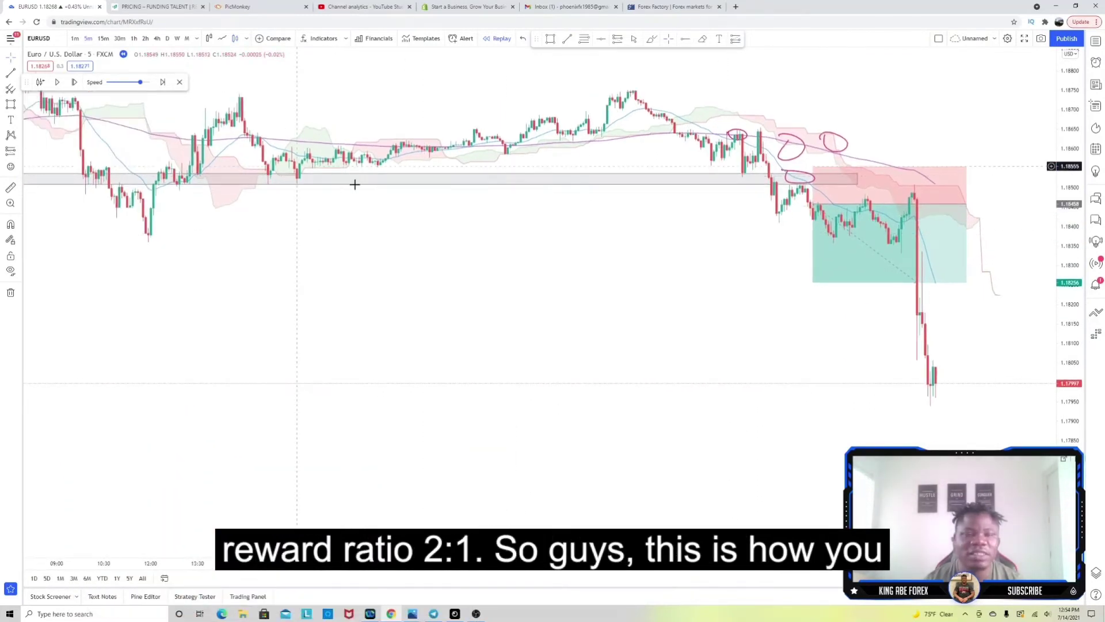
click(839, 259)
click(437, 207)
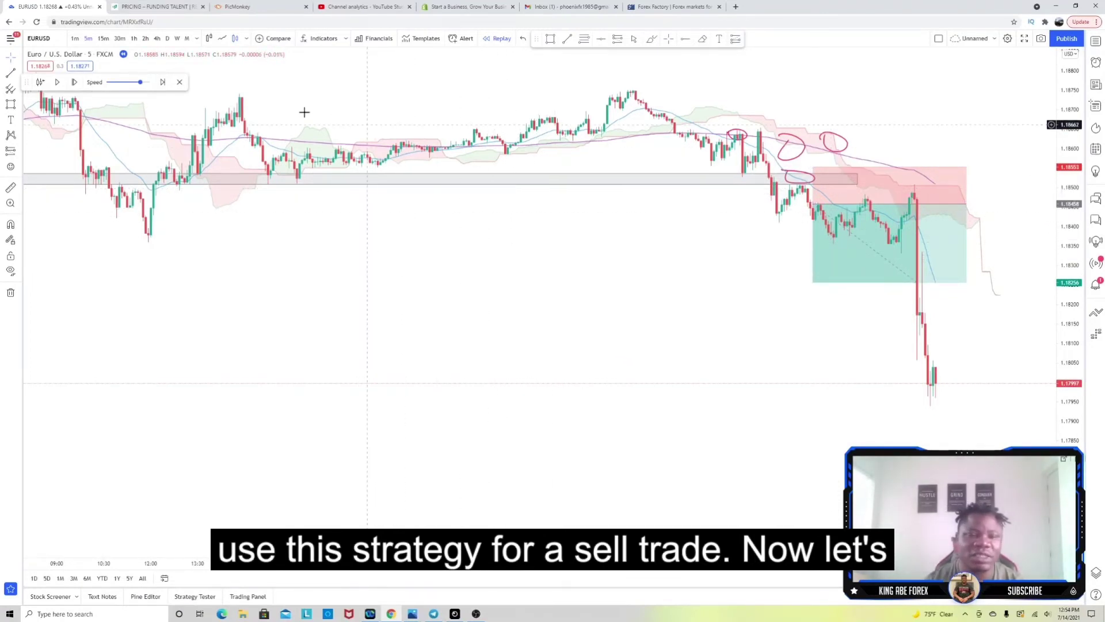
Step: Exit replay mode and remove all drawings from the chart
click(180, 83)
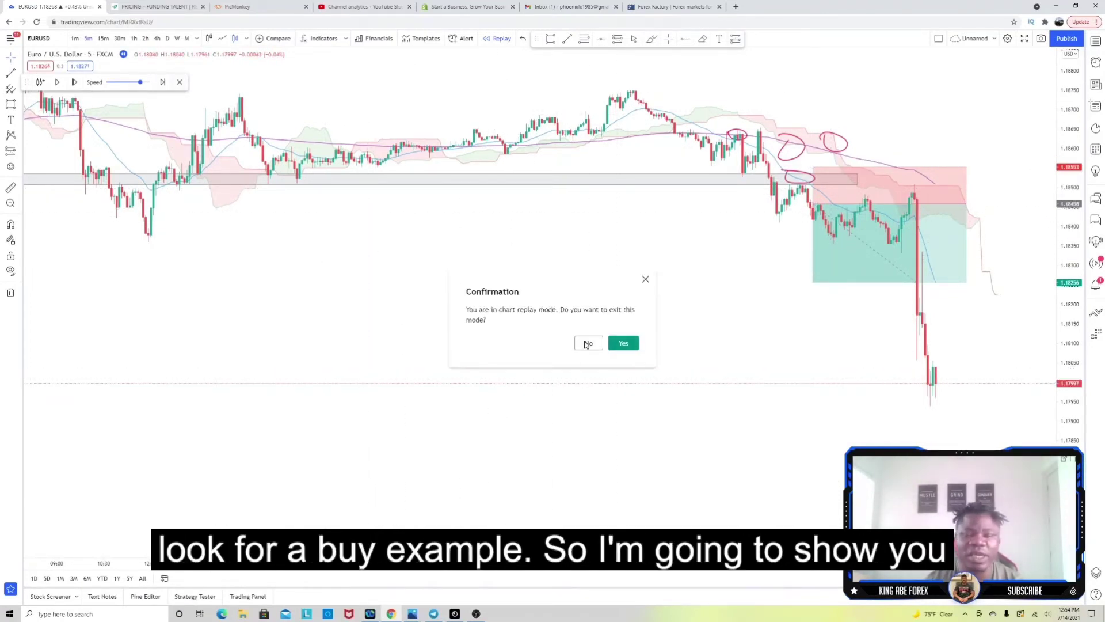
click(623, 344)
right_click(505, 219)
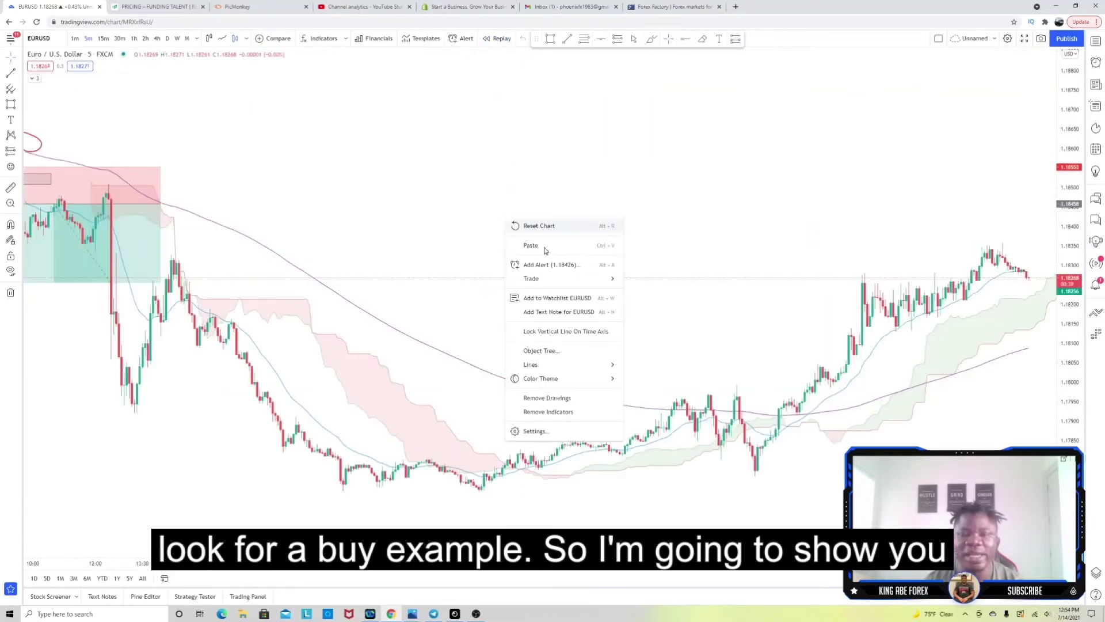
click(562, 397)
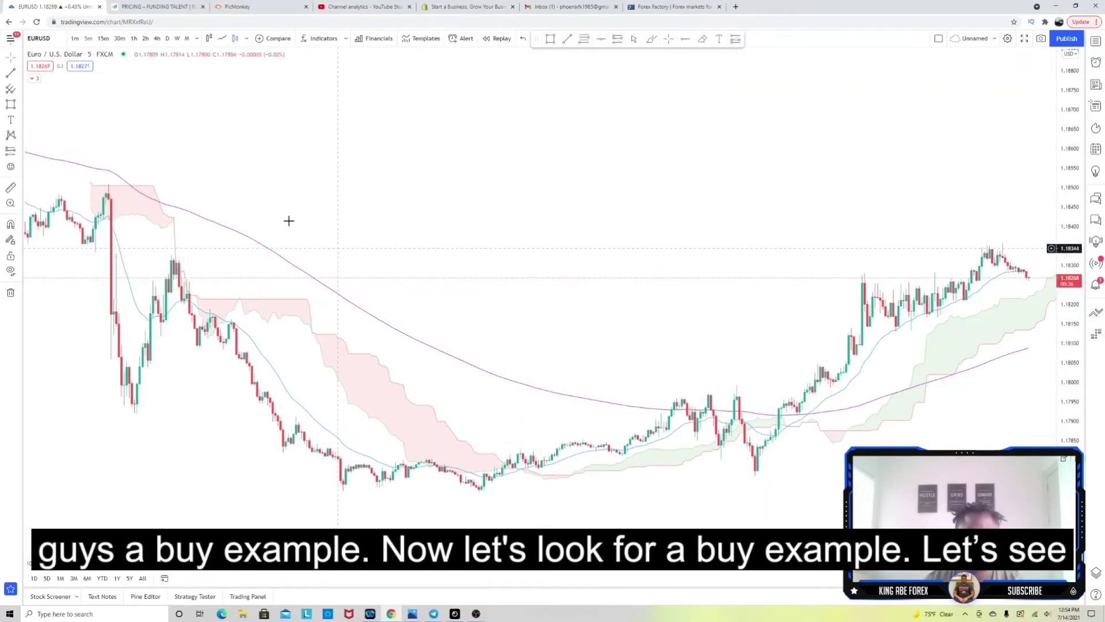
Step: Look through the earlier price history for a buy setup where price rises above the 200 EMA and the cloud
drag(288, 220, 895, 211)
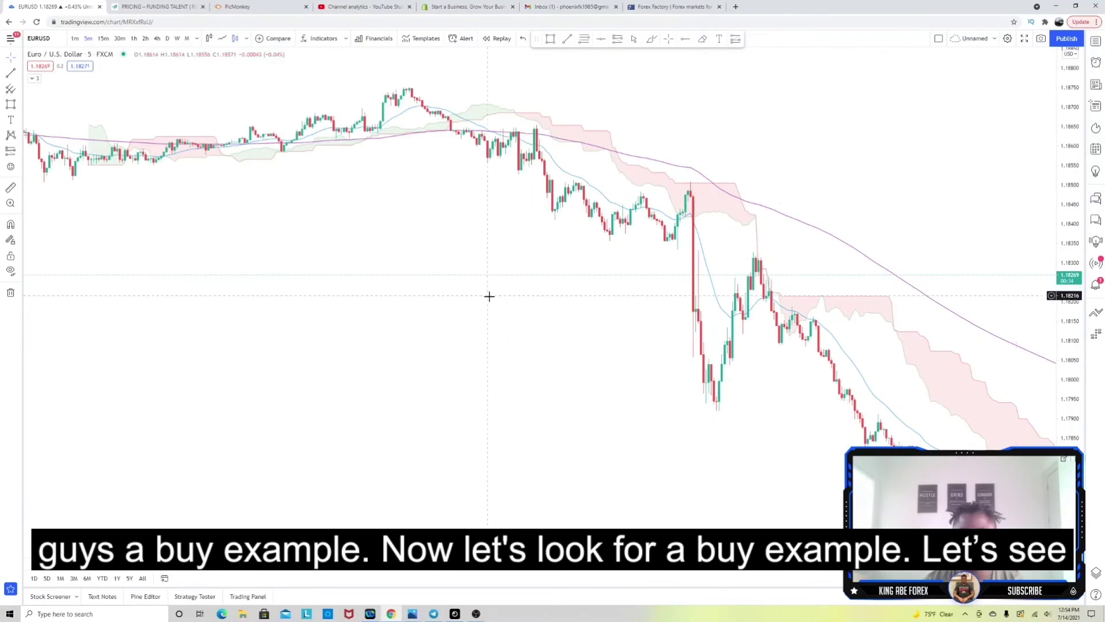
drag(488, 296, 1013, 266)
drag(254, 249, 588, 318)
scroll(691, 311, down, 3)
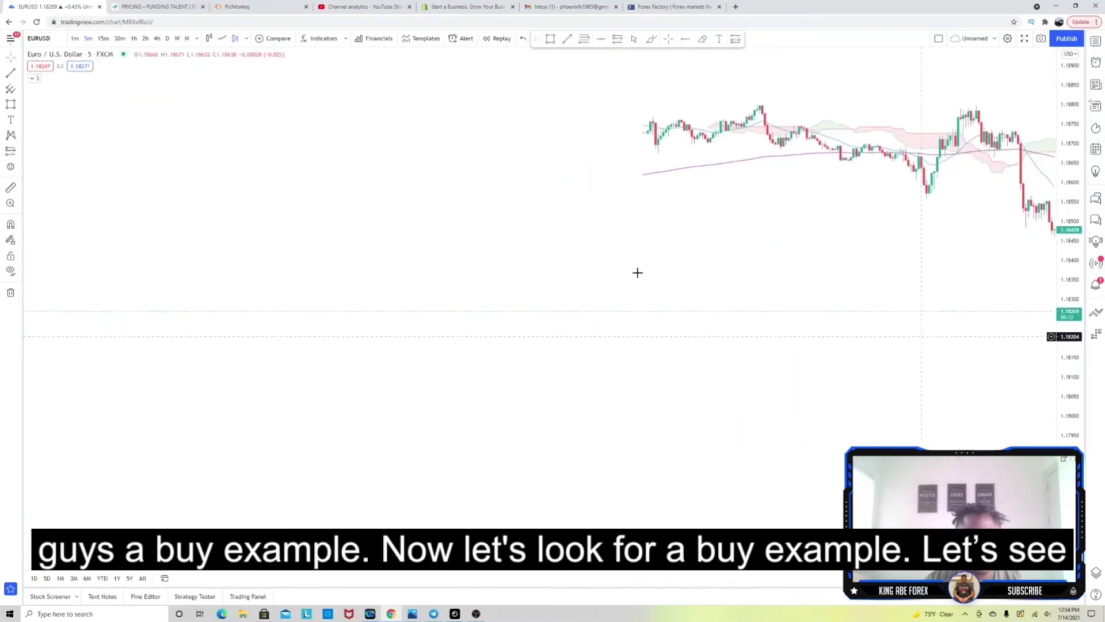
scroll(986, 286, up, 3)
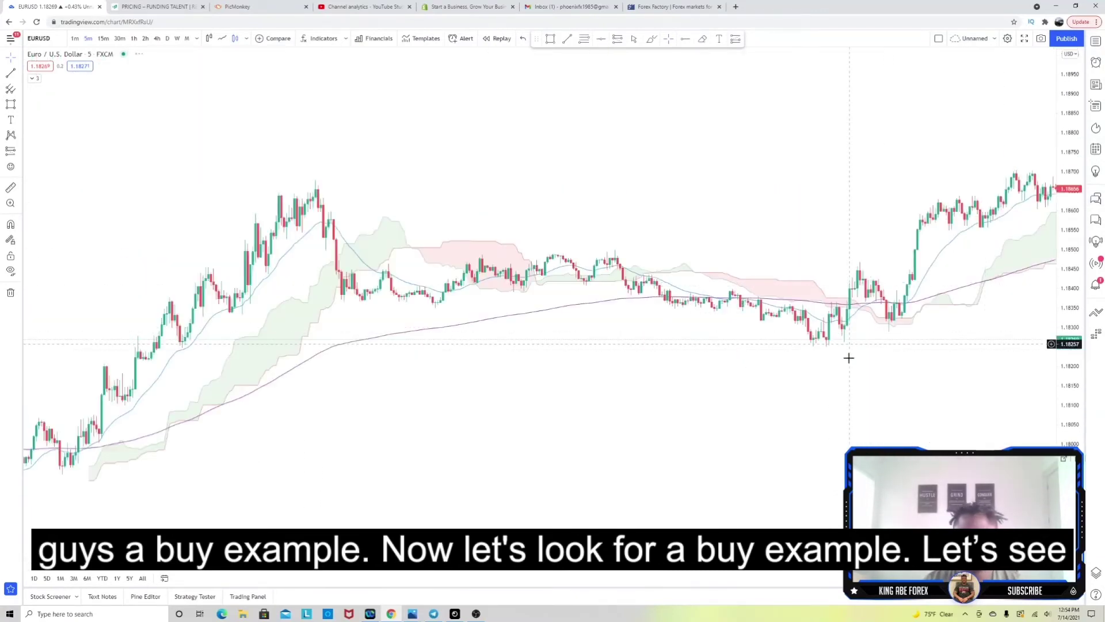
drag(409, 390, 730, 239)
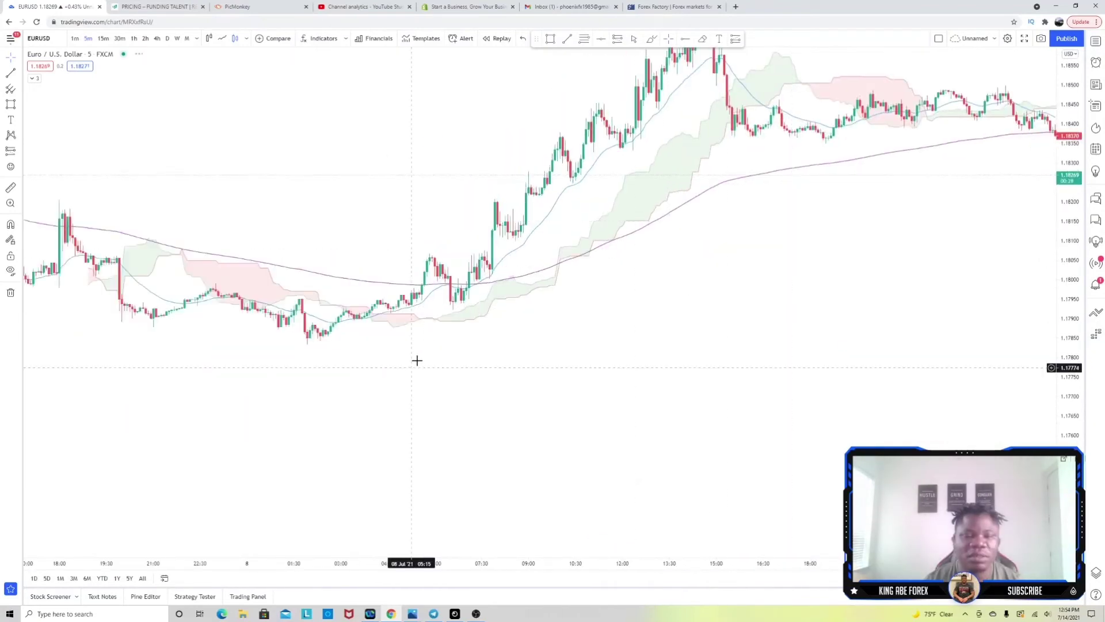
mouse_move(417, 360)
mouse_down()
mouse_move(681, 375)
mouse_move(758, 364)
mouse_move(683, 382)
mouse_up()
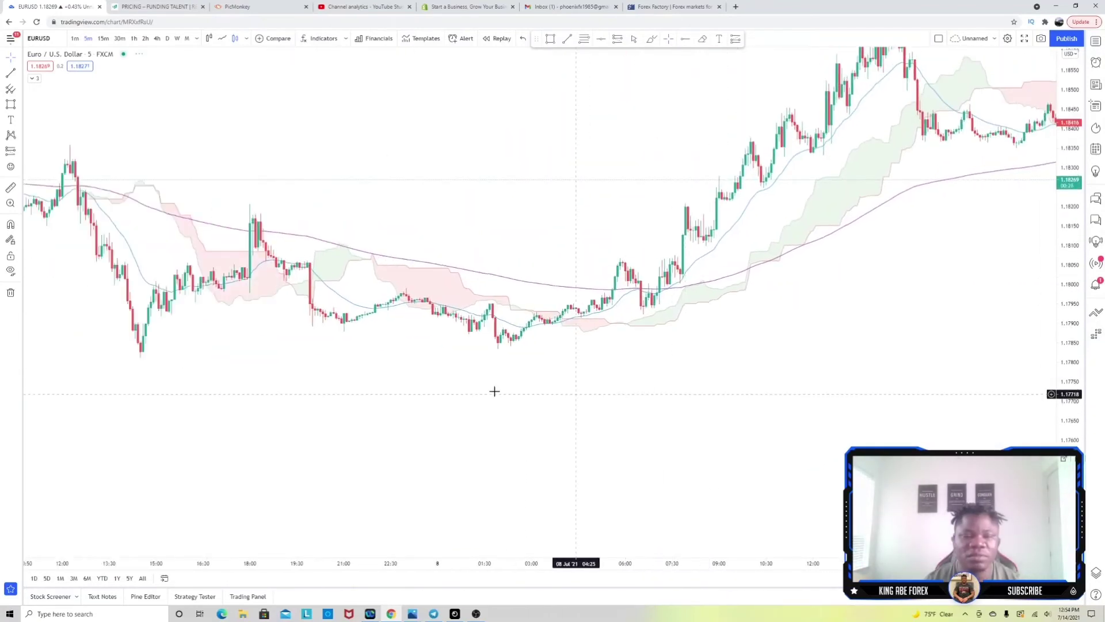
mouse_move(713, 335)
mouse_down()
mouse_move(690, 373)
mouse_move(693, 365)
mouse_up()
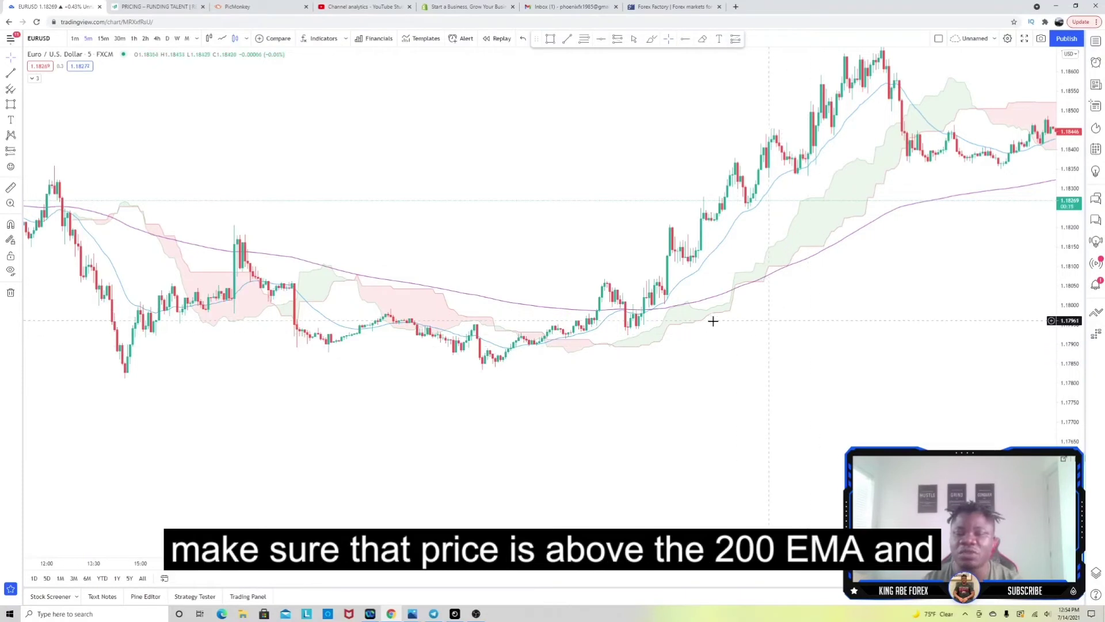
Step: Circle with the brush the spots where price crosses above the 200 EMA and the cloud, removing the stray stroke beside them
click(652, 38)
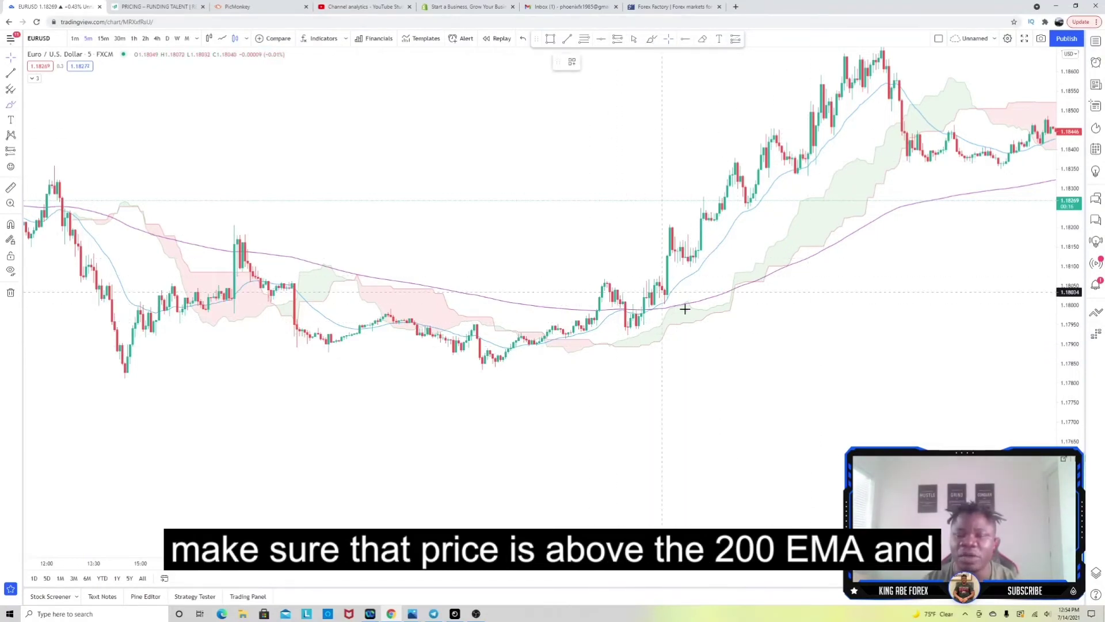
drag(671, 300, 694, 312)
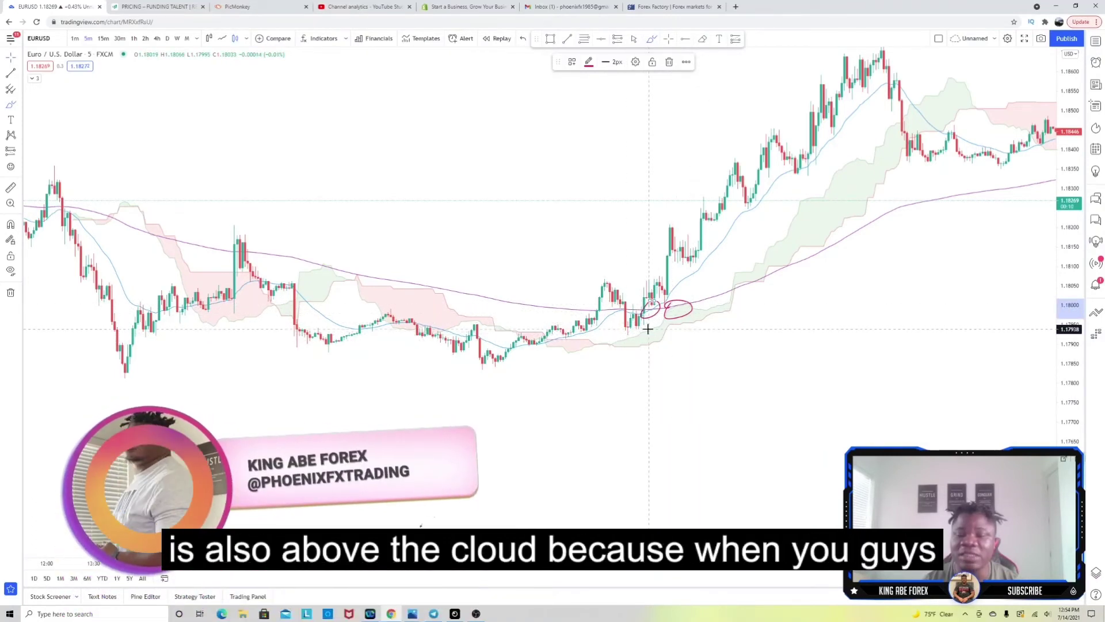
mouse_move(650, 326)
mouse_down()
mouse_move(634, 345)
mouse_move(649, 330)
mouse_up()
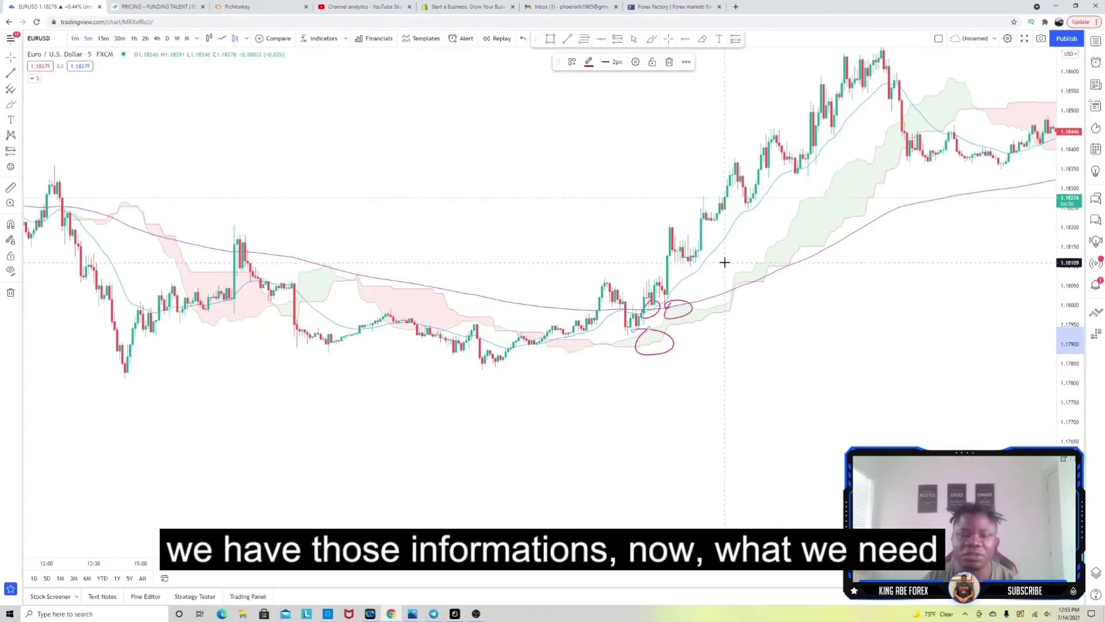
drag(724, 263, 723, 284)
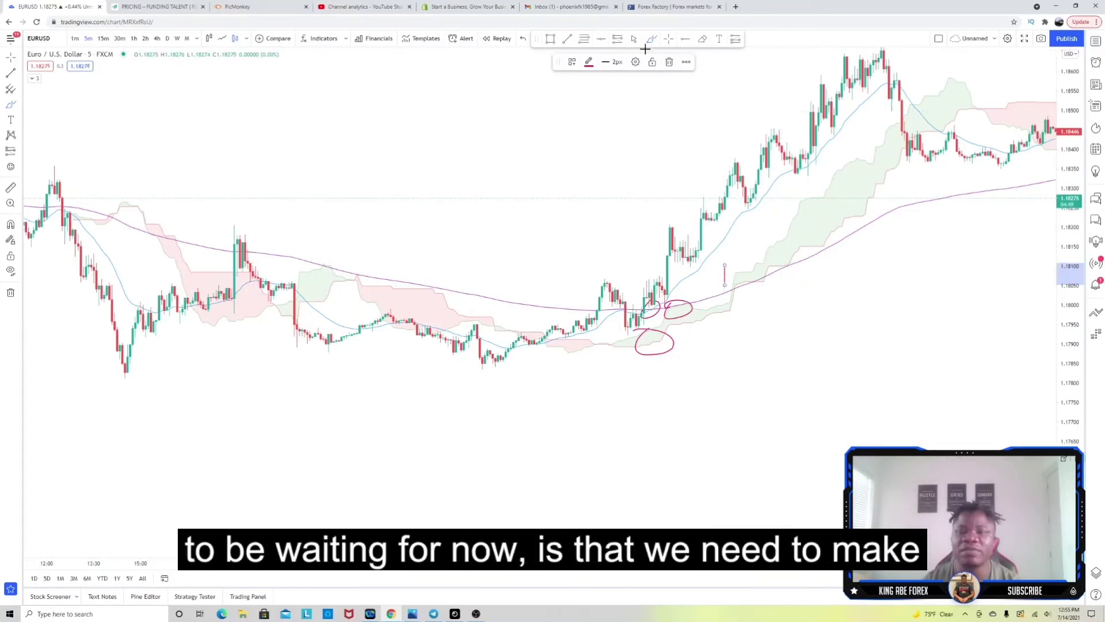
click(670, 62)
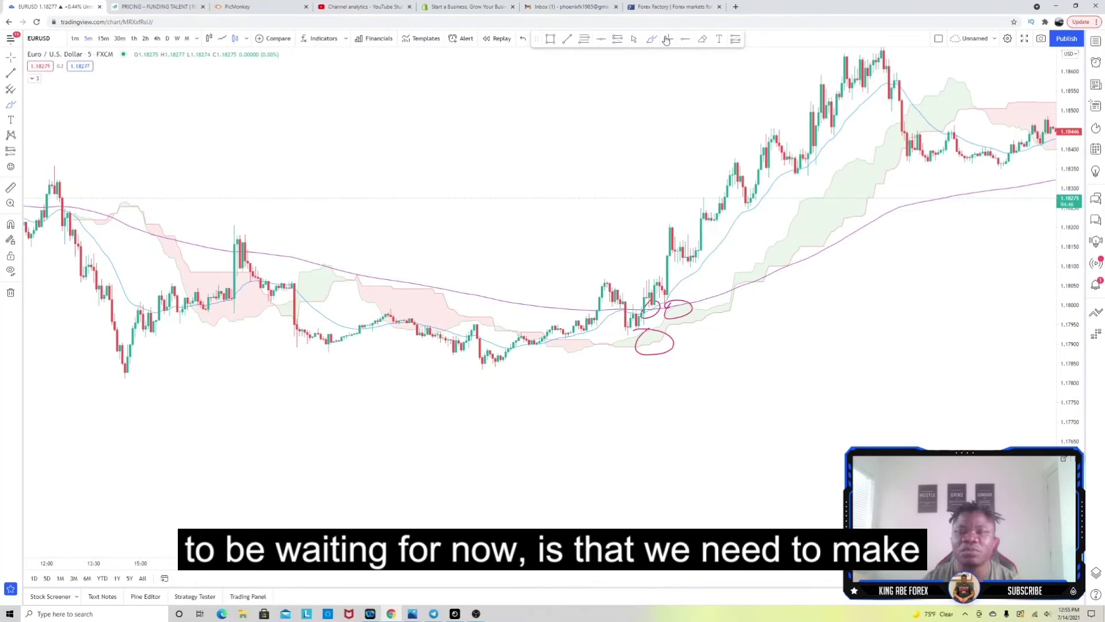
Step: Draw a rectangle marking the resistance zone at about 1.18166 to 1.18206, extending from the earlier support lows past the breakout
drag(437, 228, 478, 235)
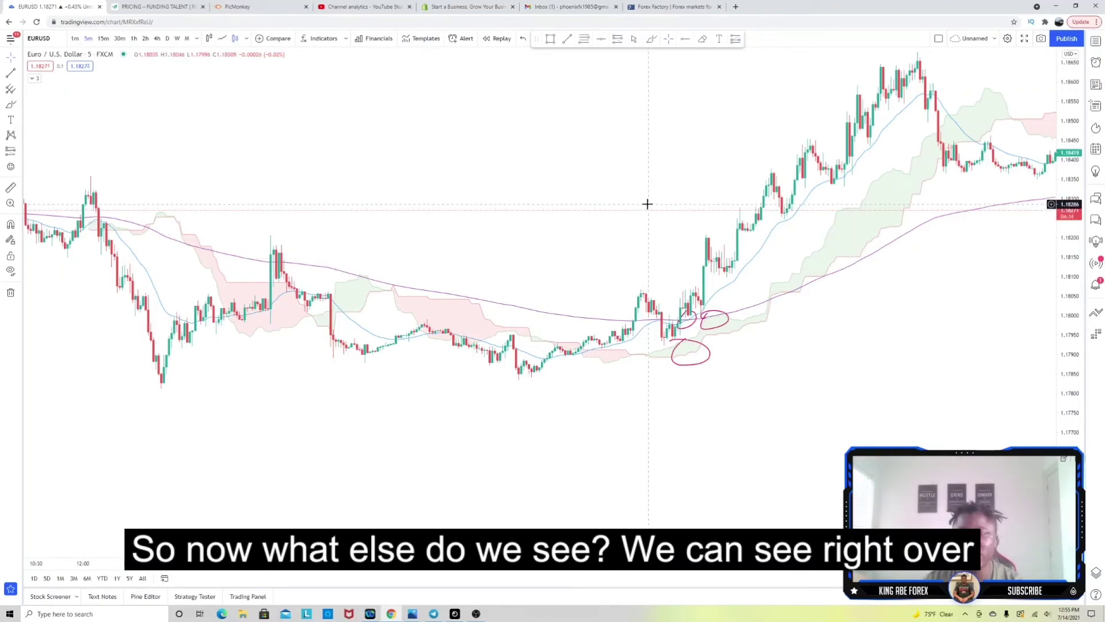
click(550, 38)
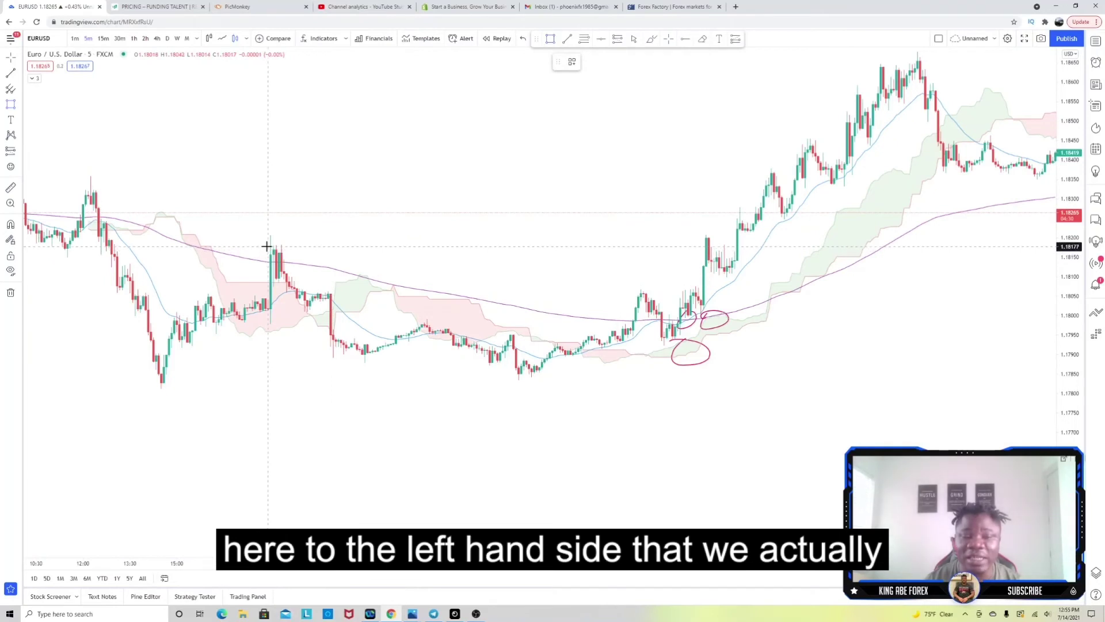
click(268, 247)
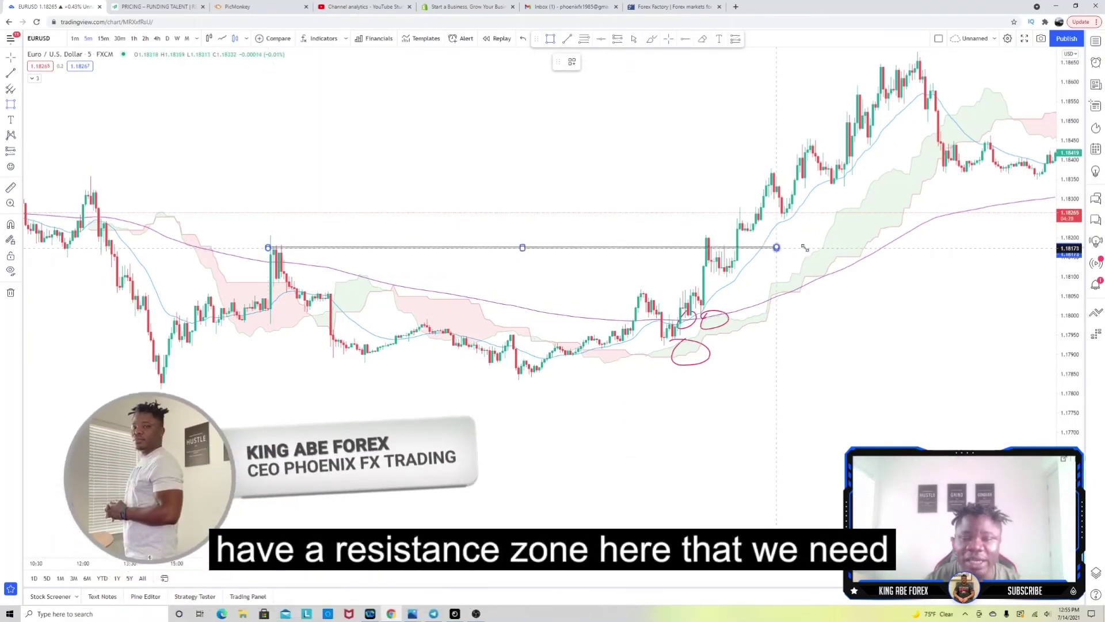
click(922, 262)
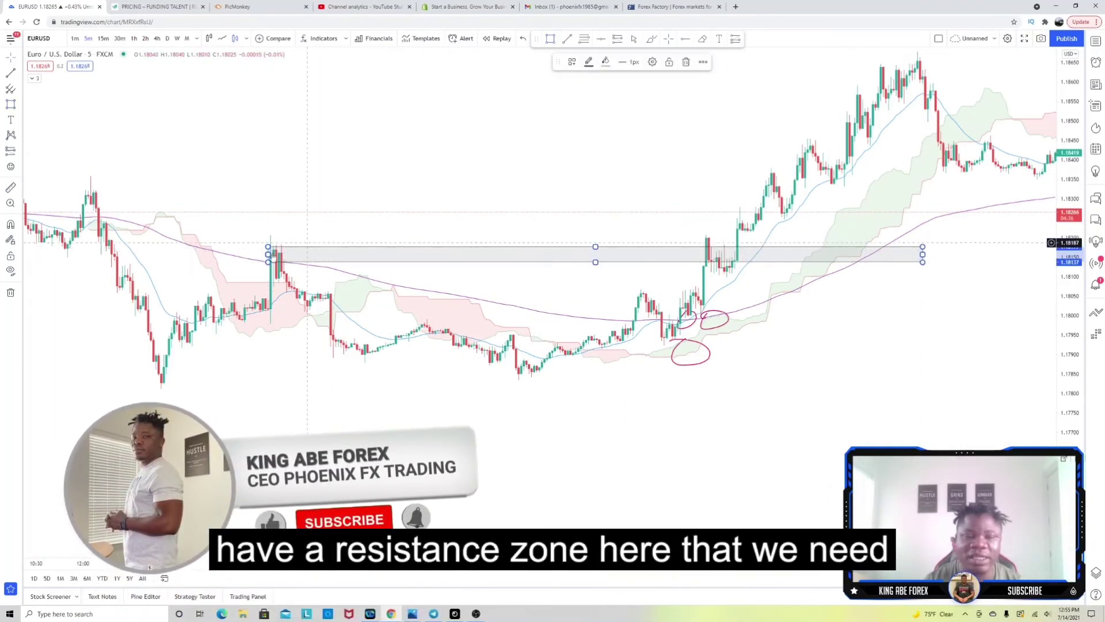
drag(267, 254, 24, 254)
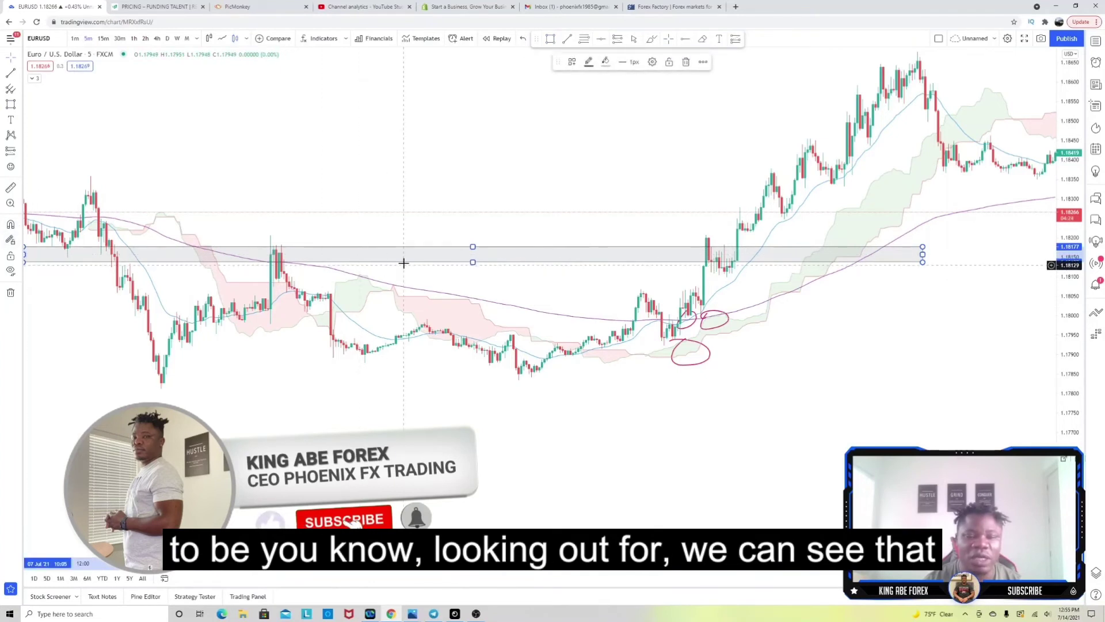
drag(406, 266, 408, 255)
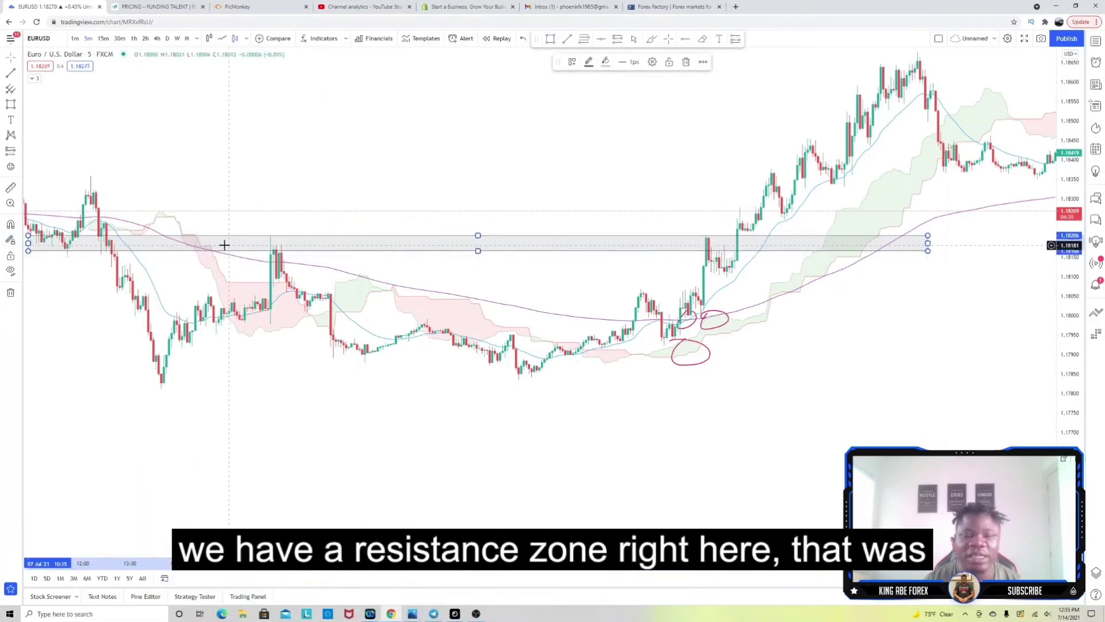
mouse_move(37, 242)
mouse_down()
mouse_move(124, 243)
mouse_move(24, 240)
mouse_up()
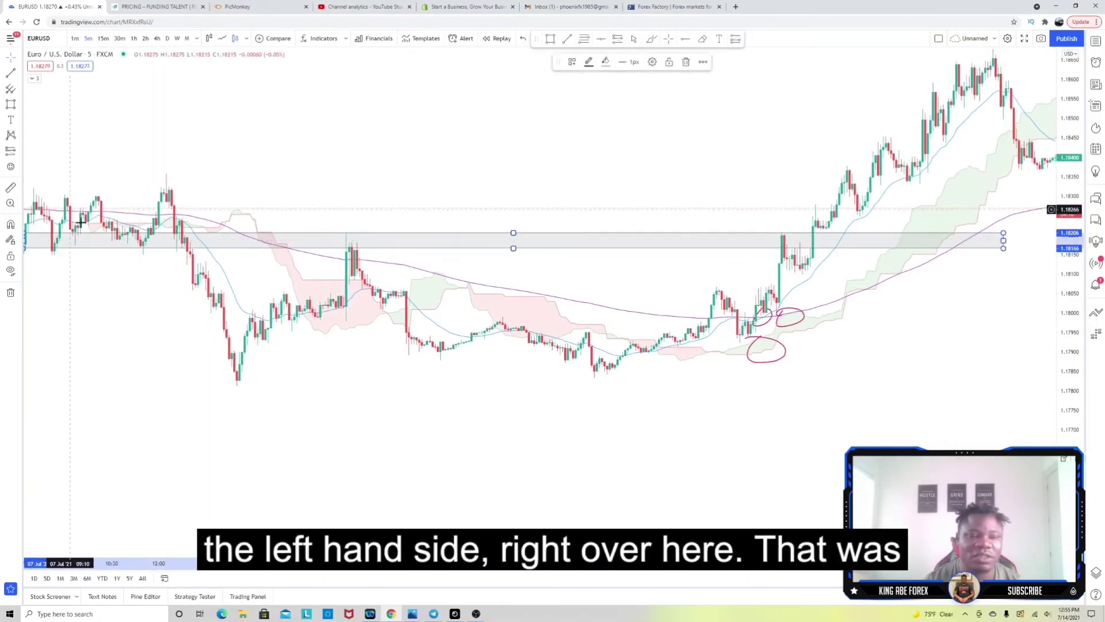
Step: Circle with the brush the earlier support touches and the later resistance rejection at the marked zone
click(652, 40)
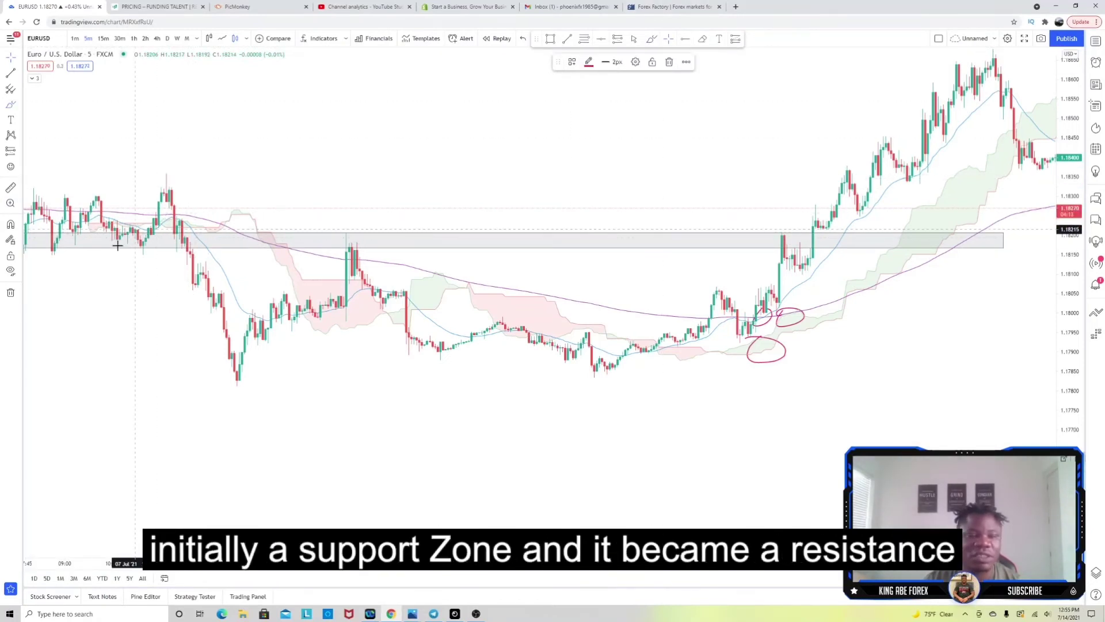
mouse_move(116, 240)
mouse_down()
mouse_move(90, 234)
mouse_move(105, 241)
mouse_up()
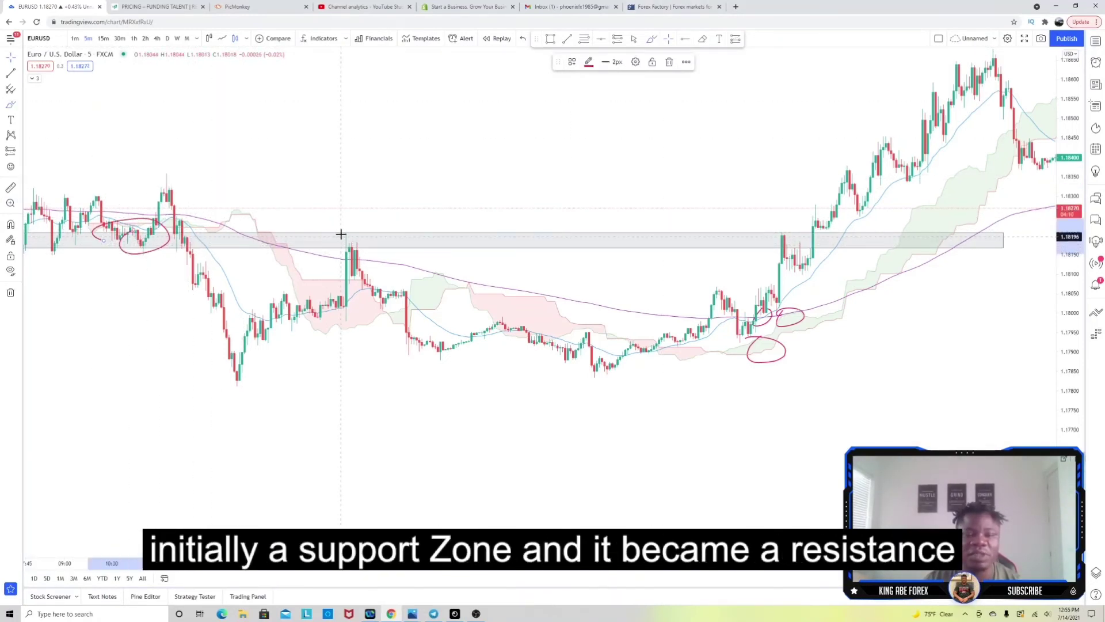
drag(341, 234, 313, 234)
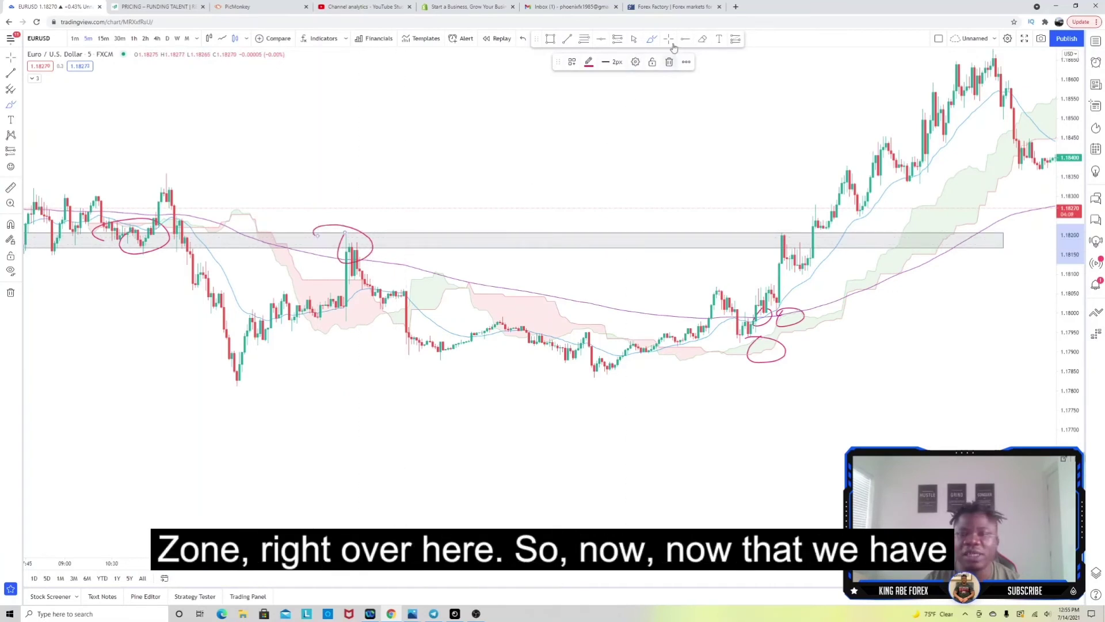
Step: Extend the zone rectangle's later end farther forward in time, keeping its price levels
drag(605, 222, 493, 222)
click(904, 234)
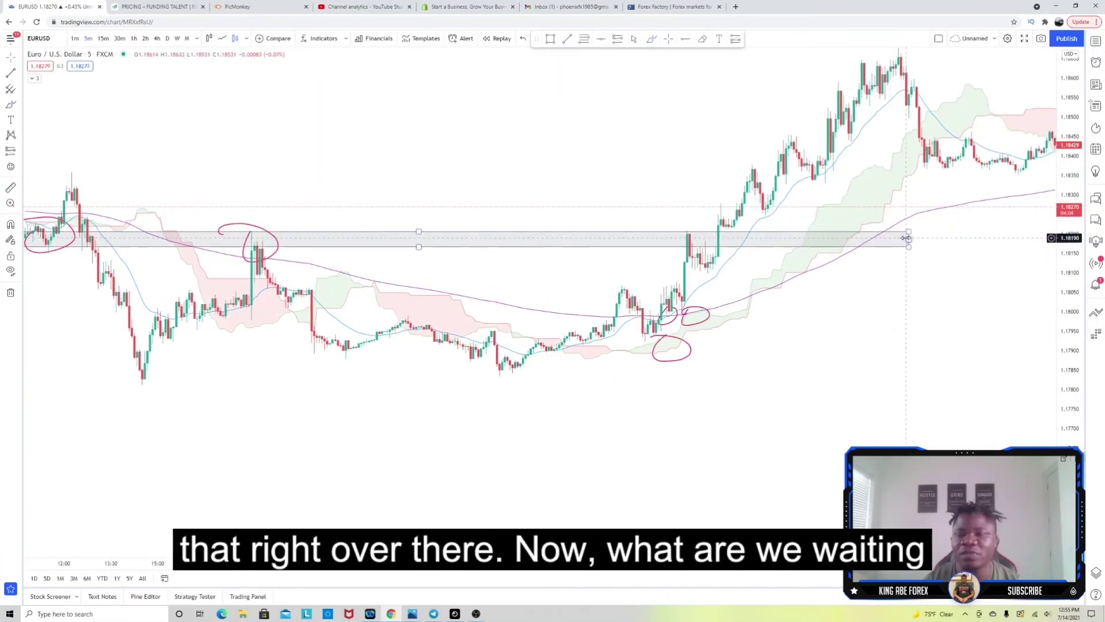
drag(906, 238, 942, 239)
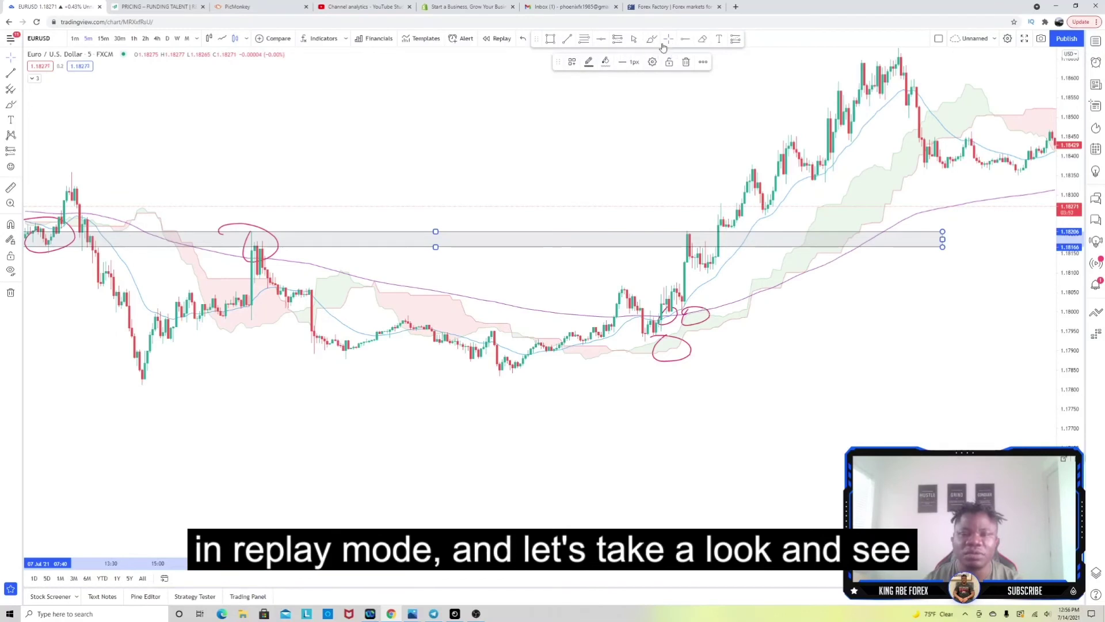
Step: Start a bar replay from the candles around the 200 EMA cross and play it until price breaks clearly above the resistance zone
click(497, 38)
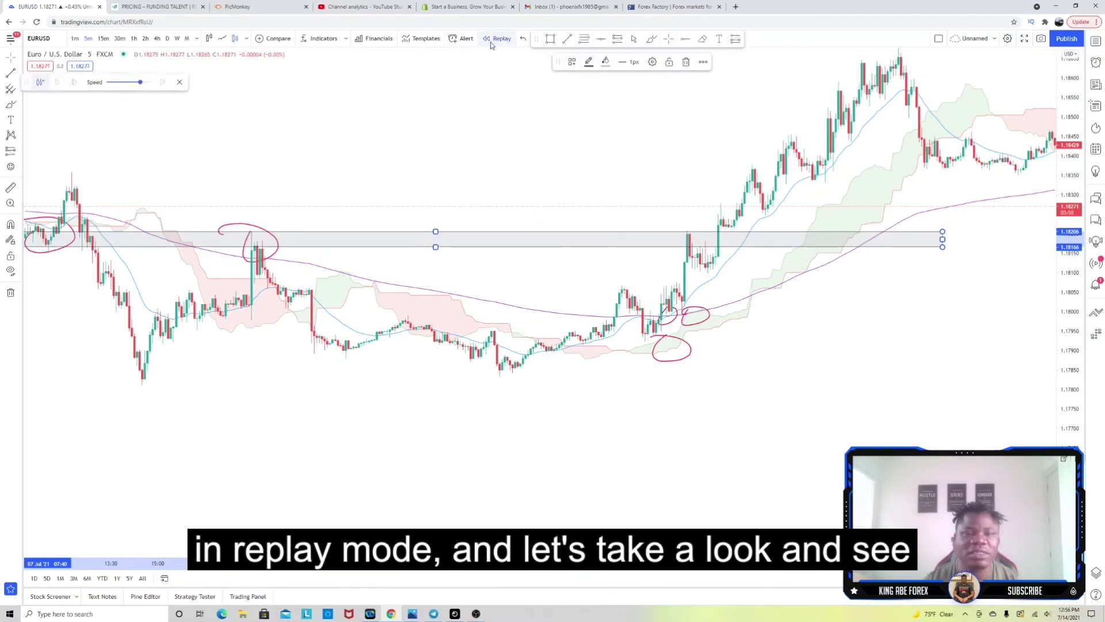
click(682, 214)
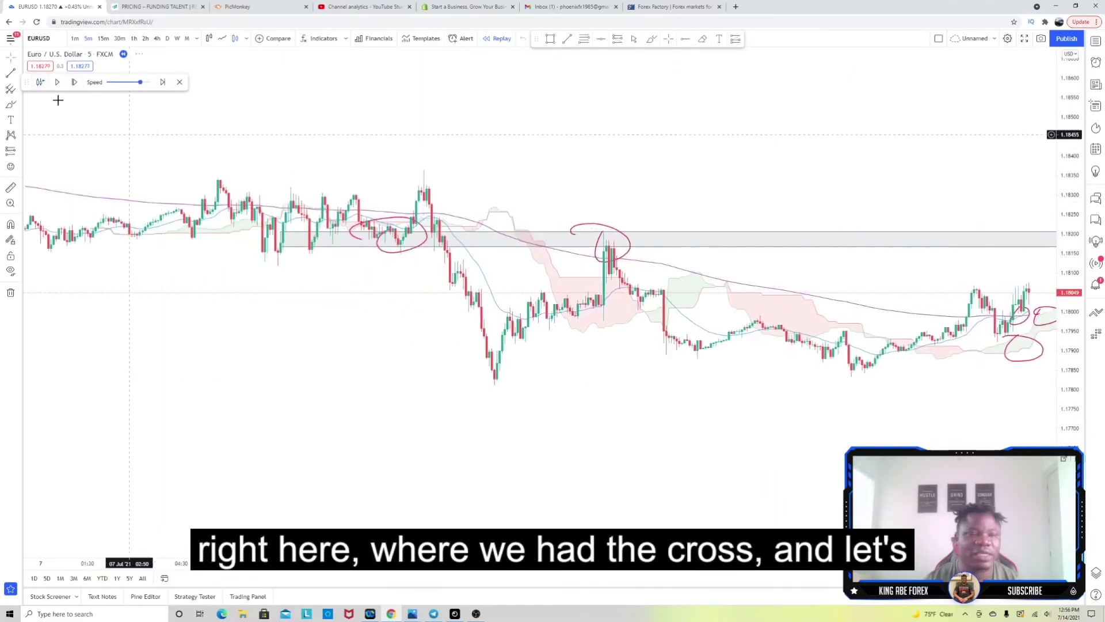
click(57, 82)
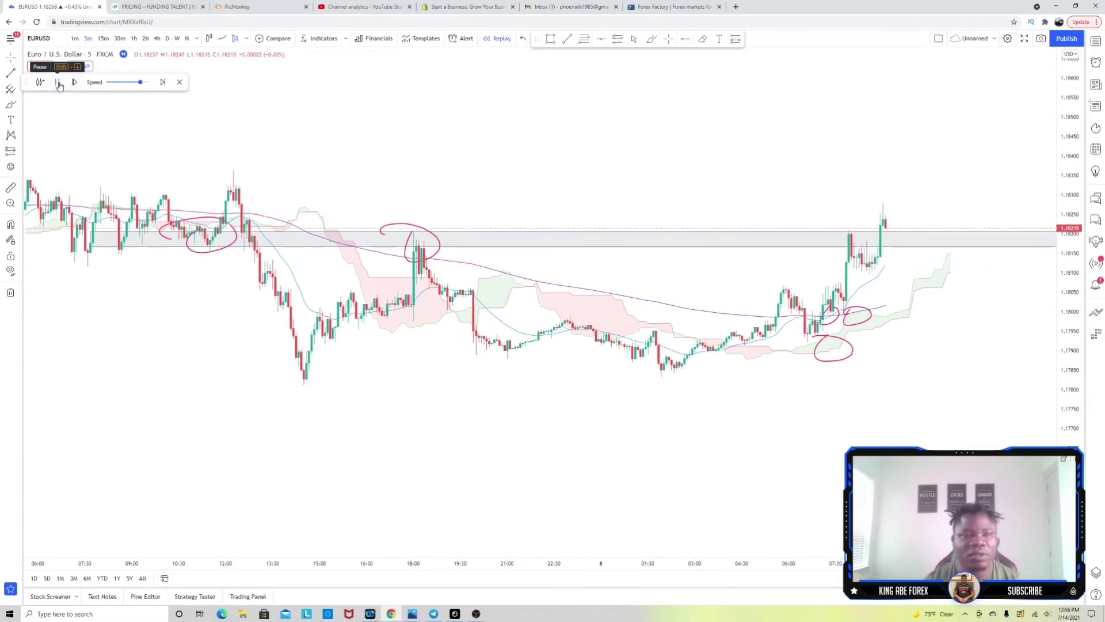
click(57, 82)
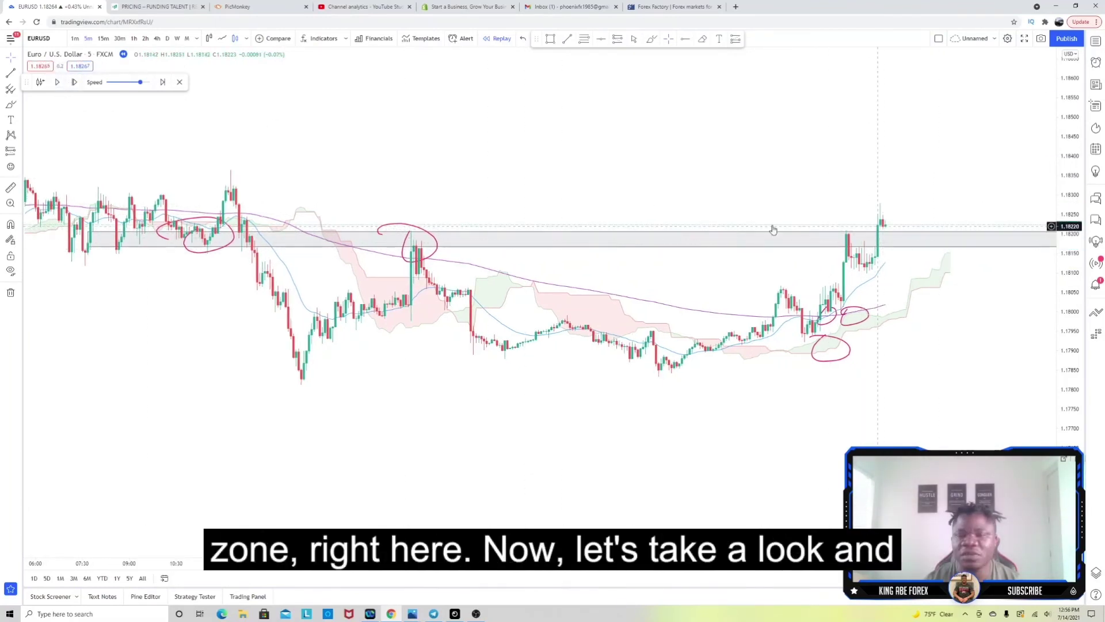
click(57, 81)
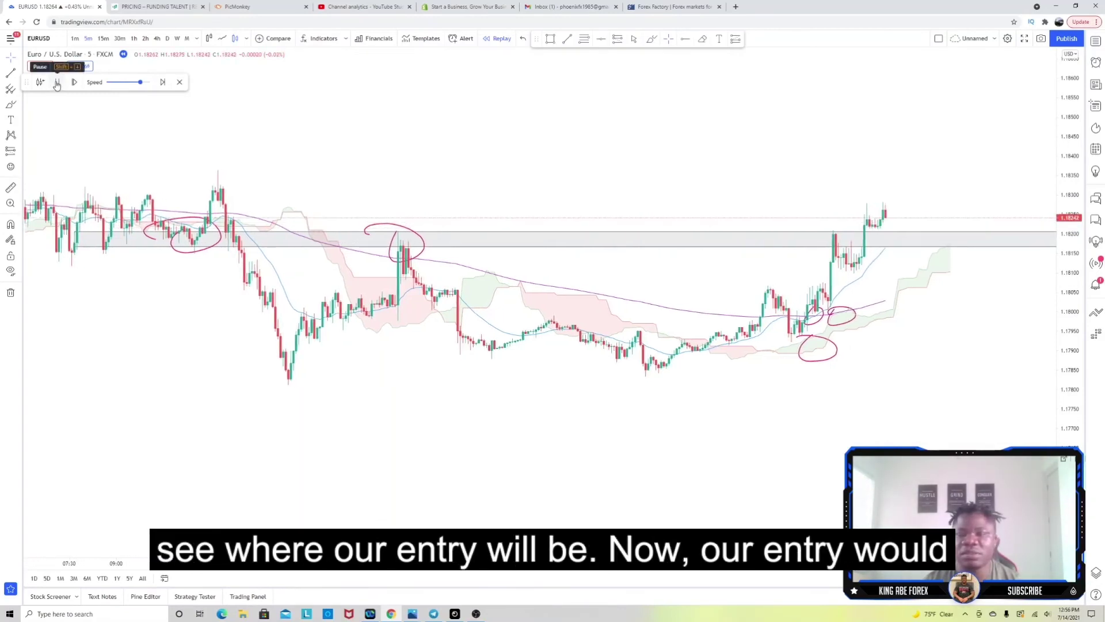
click(57, 82)
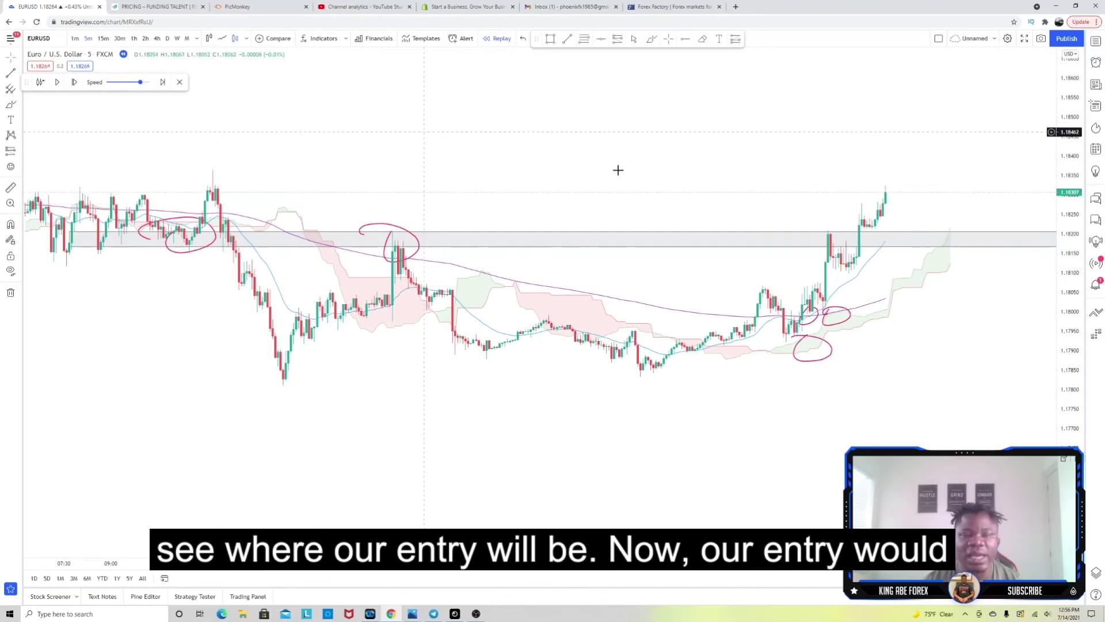
key(shift+Right)
Step: Place a long position entering at about 1.18246 above the zone, with a target of about 20.5 pips and a stop of 10 pips
drag(725, 214, 653, 214)
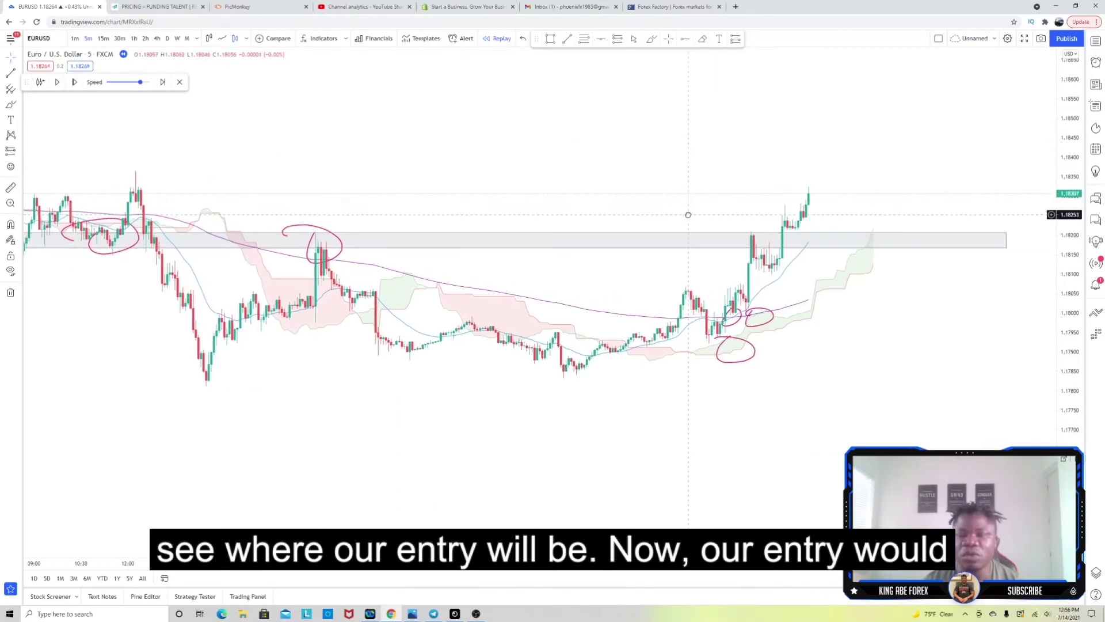
click(798, 217)
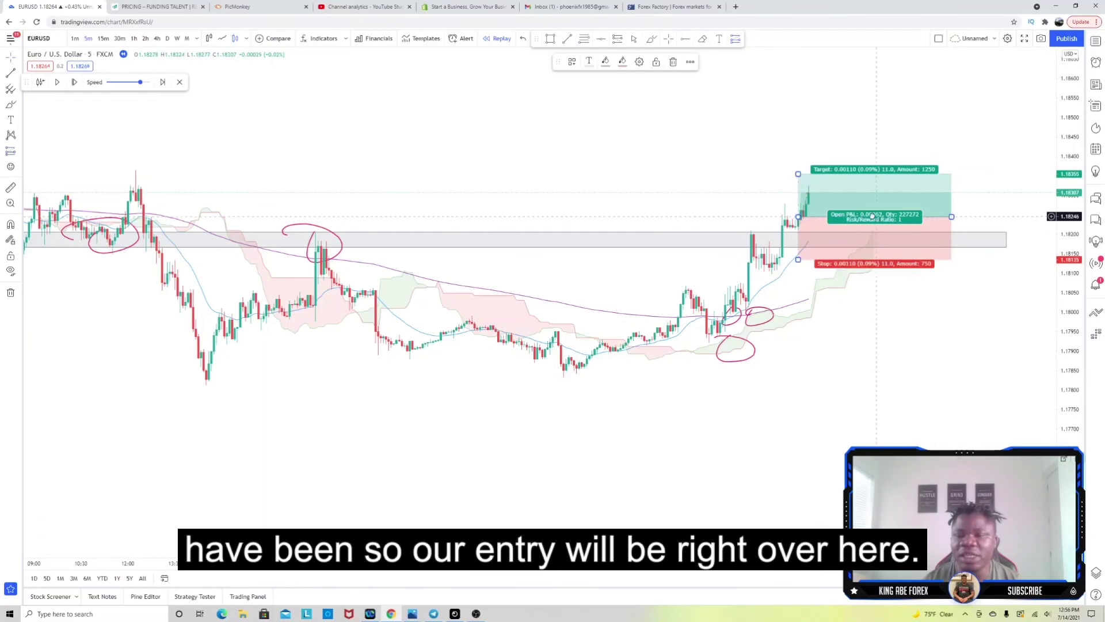
drag(872, 216, 875, 217)
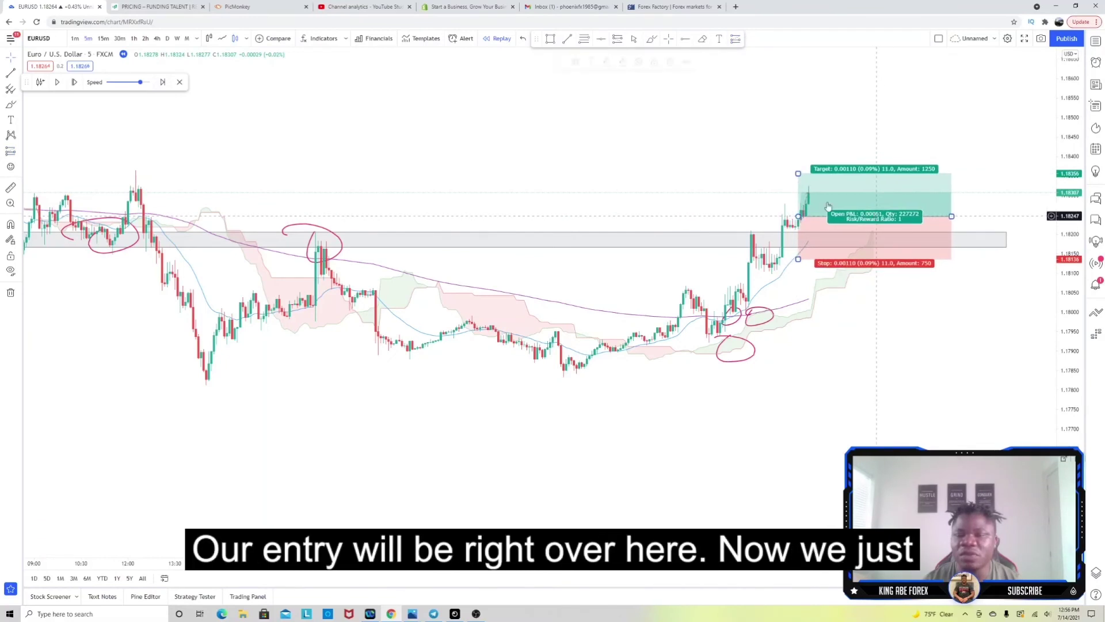
drag(797, 172, 796, 136)
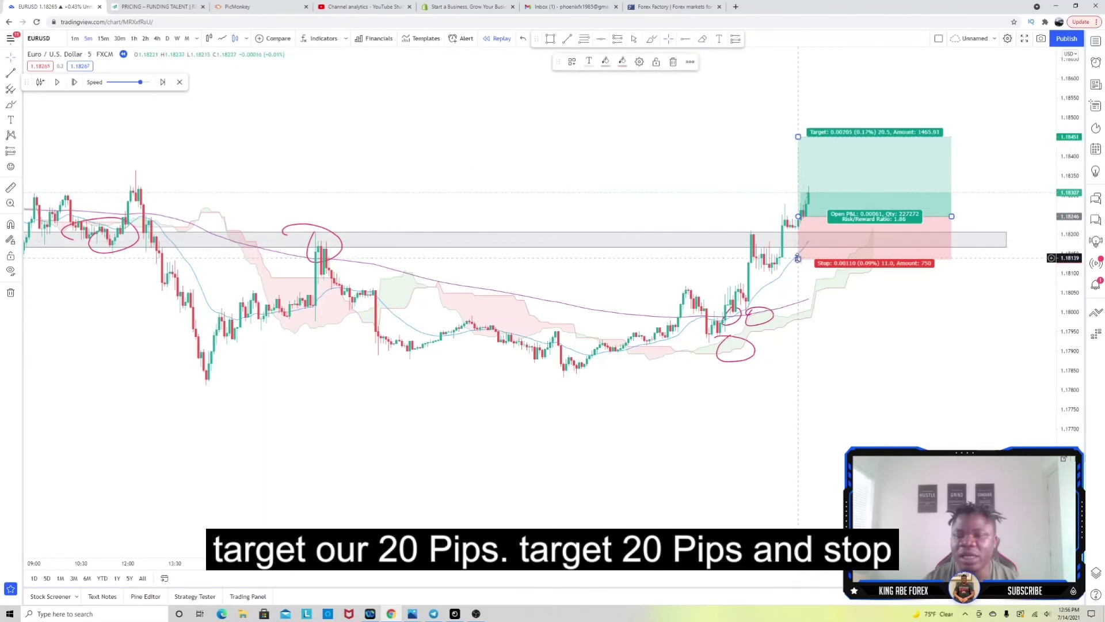
drag(798, 259, 798, 255)
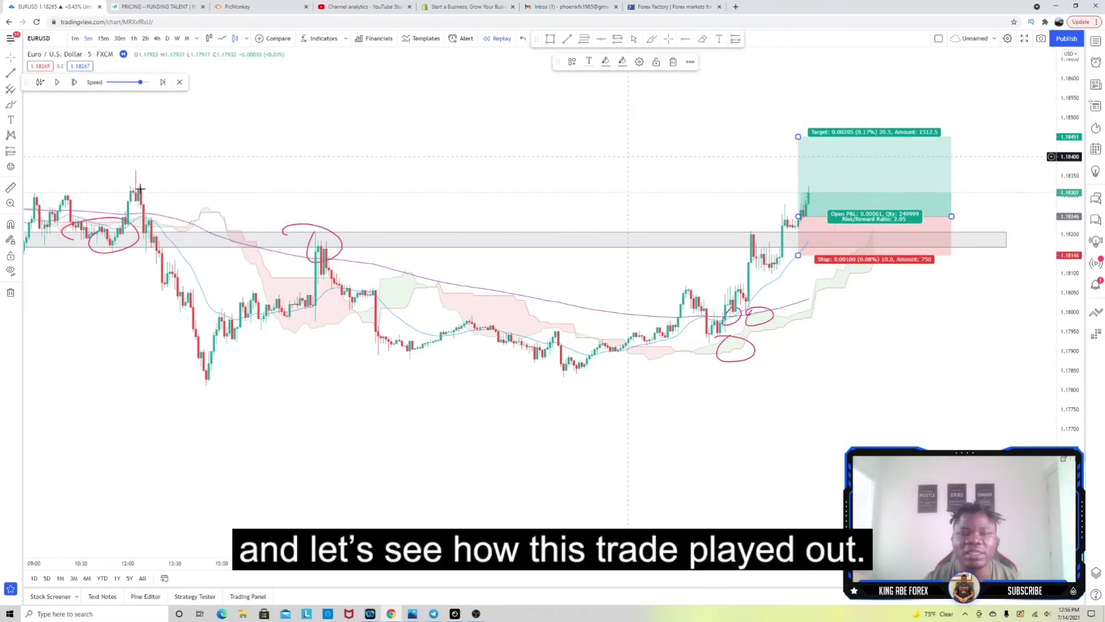
Step: Play the replay forward until price rises past the long position's target, and pause it there
click(73, 83)
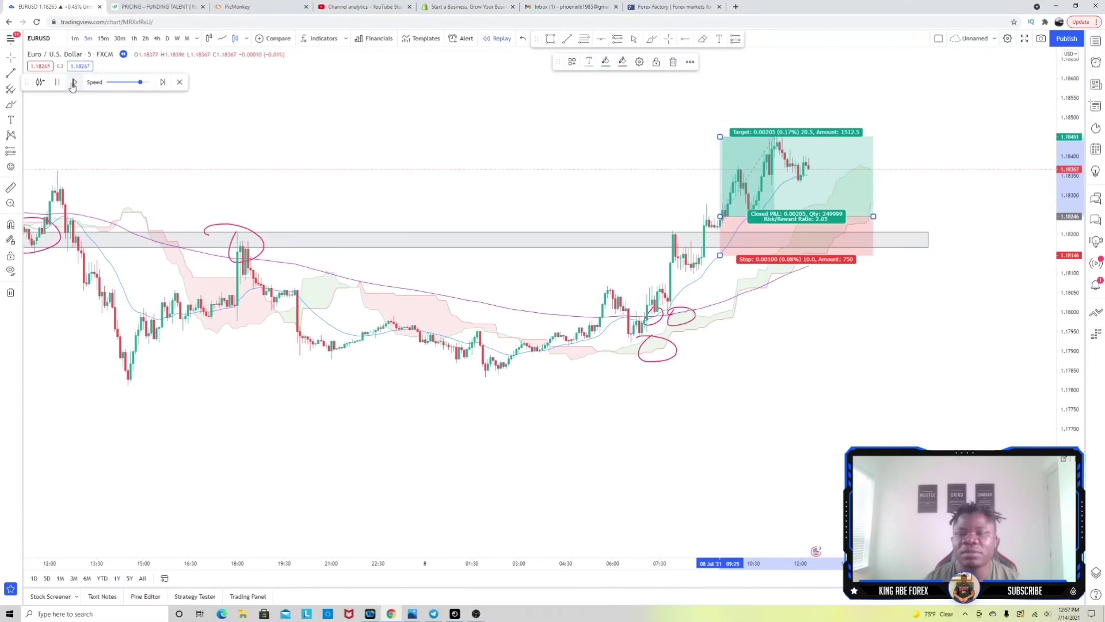
click(56, 83)
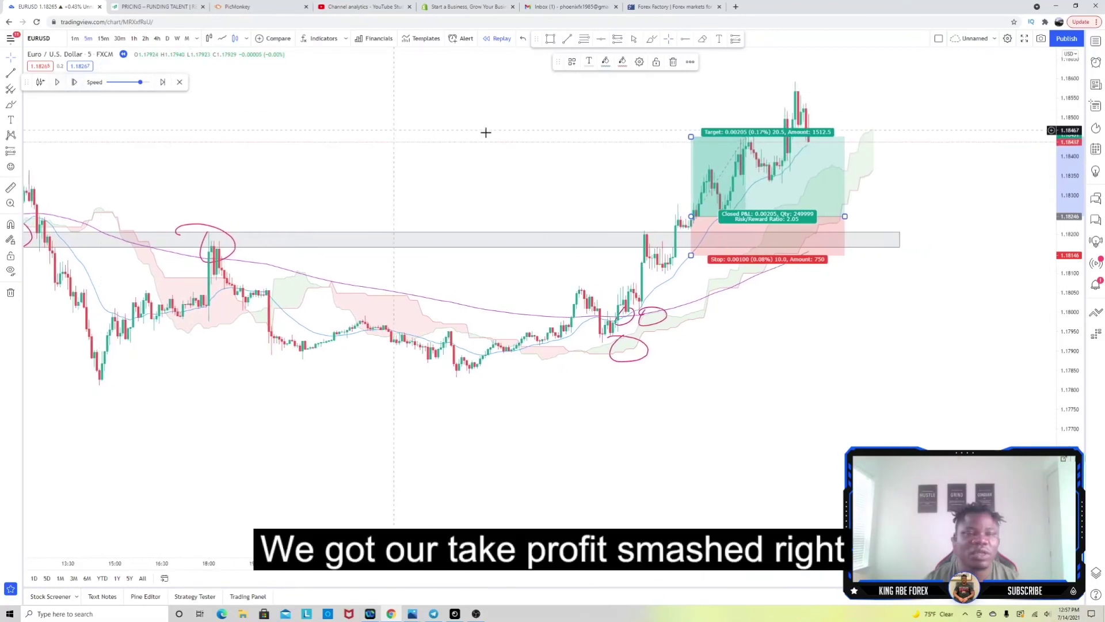